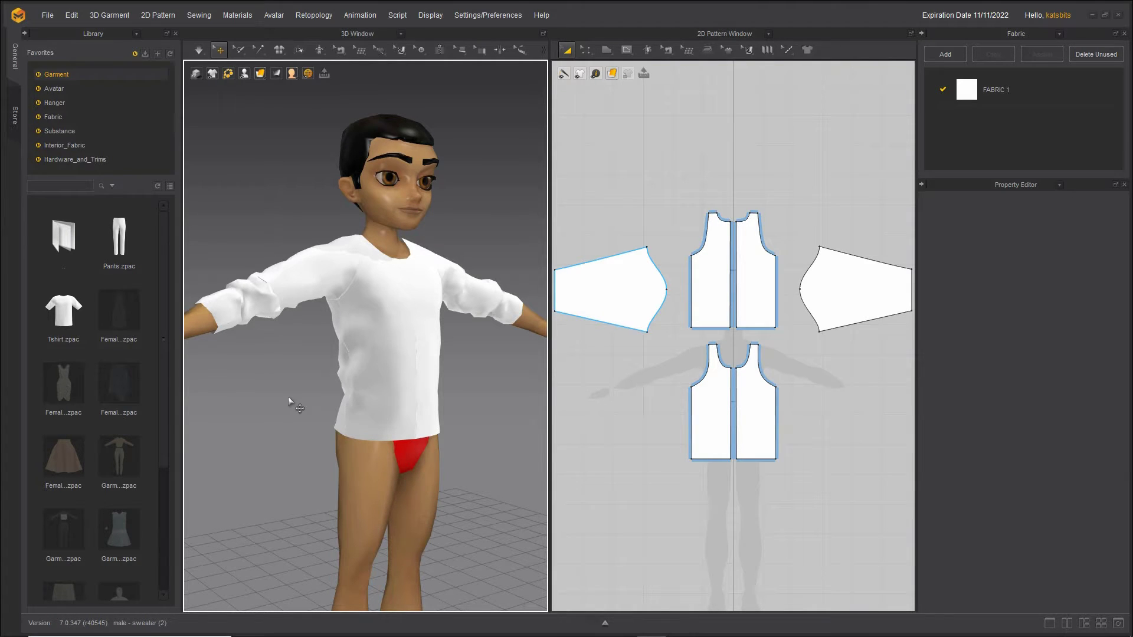
- Show the sweater as a mesh in the 3D view and examine its triangulation around the sleeve and centre-front seams
right_drag(272, 391, 294, 406)
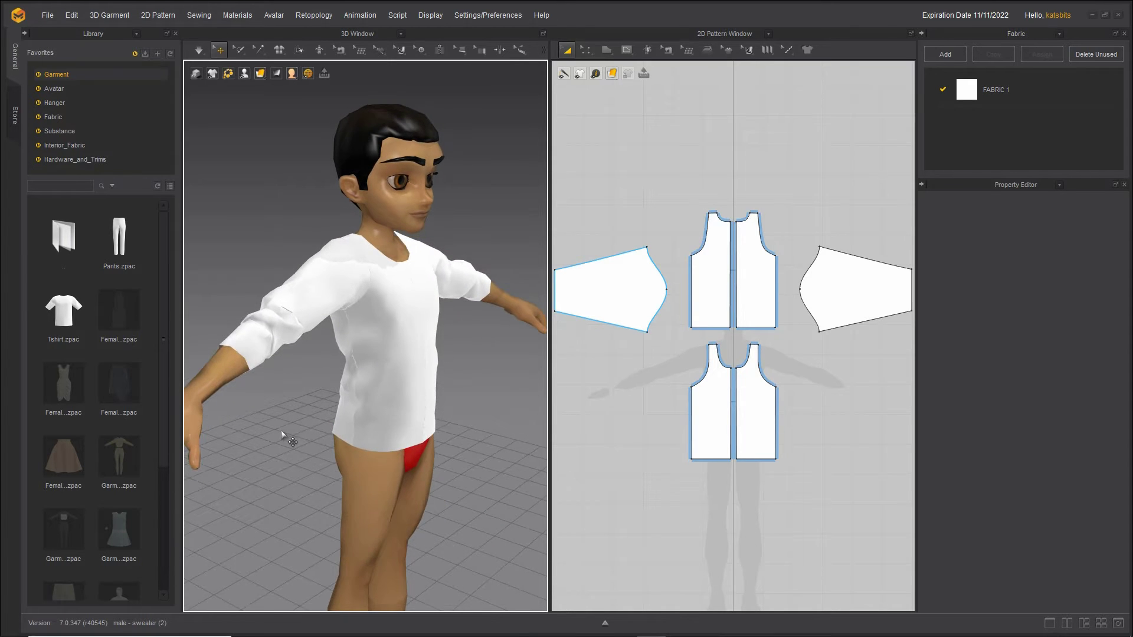
scroll(306, 401, up, 5)
right_drag(289, 446, 635, 437)
scroll(358, 434, up, 2)
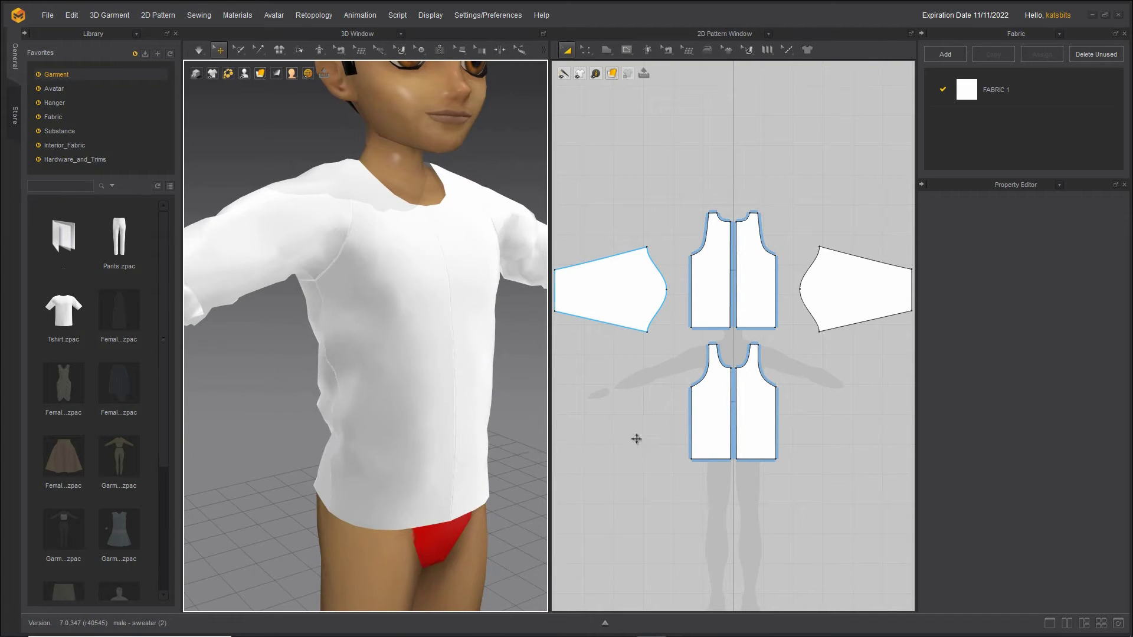
click(260, 73)
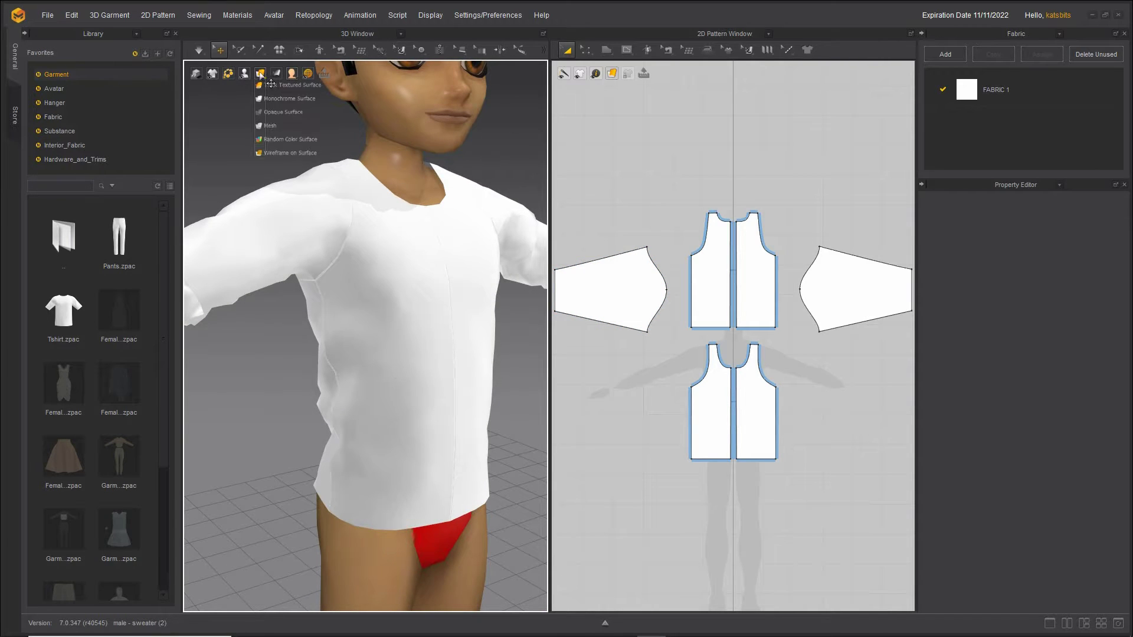
click(272, 126)
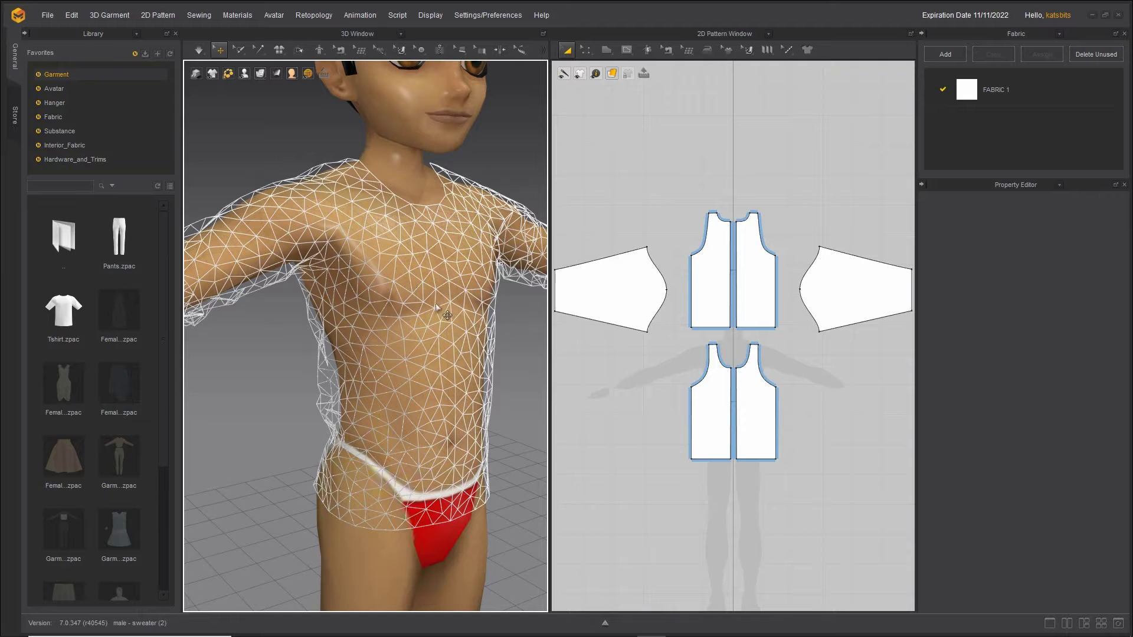
drag(441, 266, 431, 355)
mouse_move(318, 162)
mouse_down()
mouse_move(343, 174)
mouse_move(361, 226)
mouse_move(296, 290)
mouse_up()
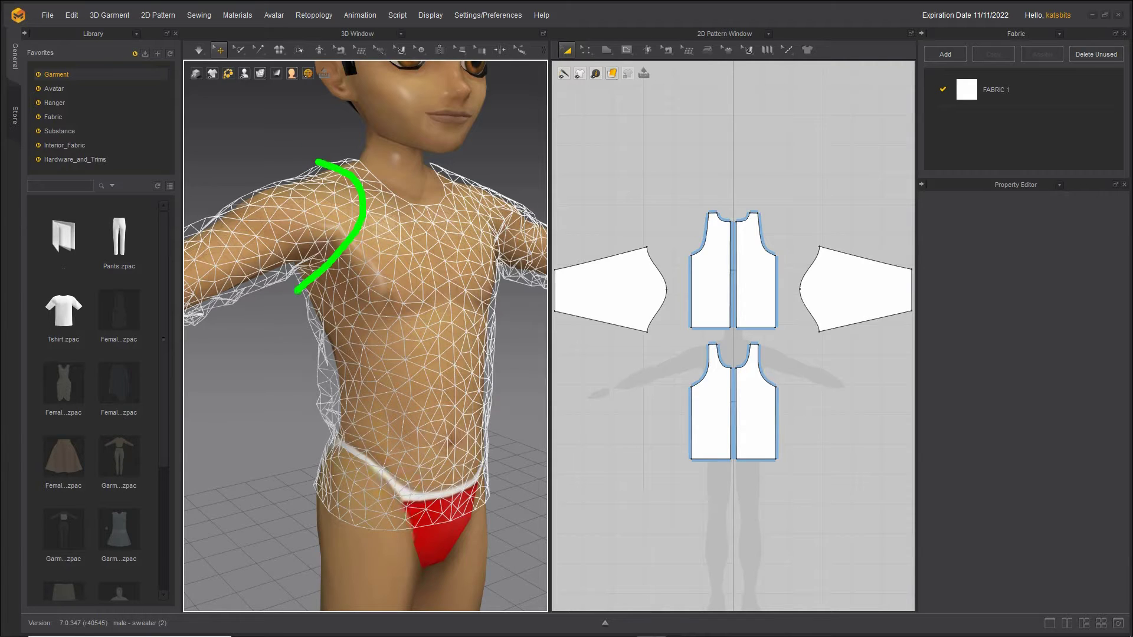
mouse_move(428, 208)
mouse_down()
mouse_move(444, 278)
mouse_move(452, 521)
mouse_up()
mouse_move(434, 232)
mouse_down()
mouse_move(460, 389)
mouse_move(448, 472)
mouse_move(459, 520)
mouse_up()
key(Escape)
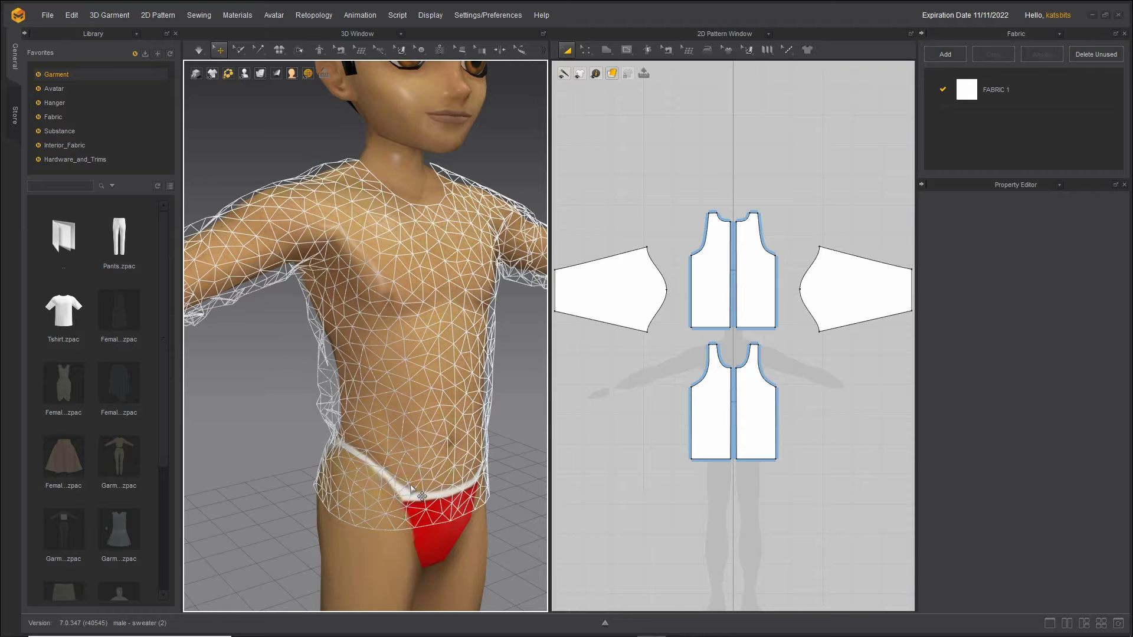
- Switch the garment display back to Textured Surface and show the whole sweater on the avatar
click(258, 77)
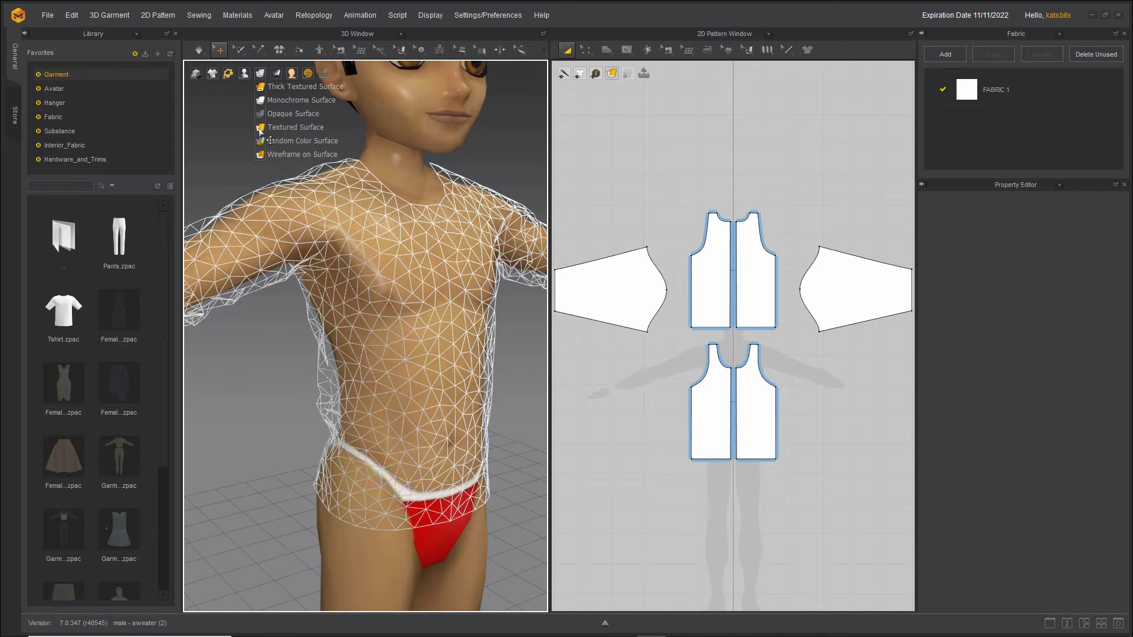
click(258, 128)
scroll(273, 273, up, 1)
scroll(273, 273, down, 4)
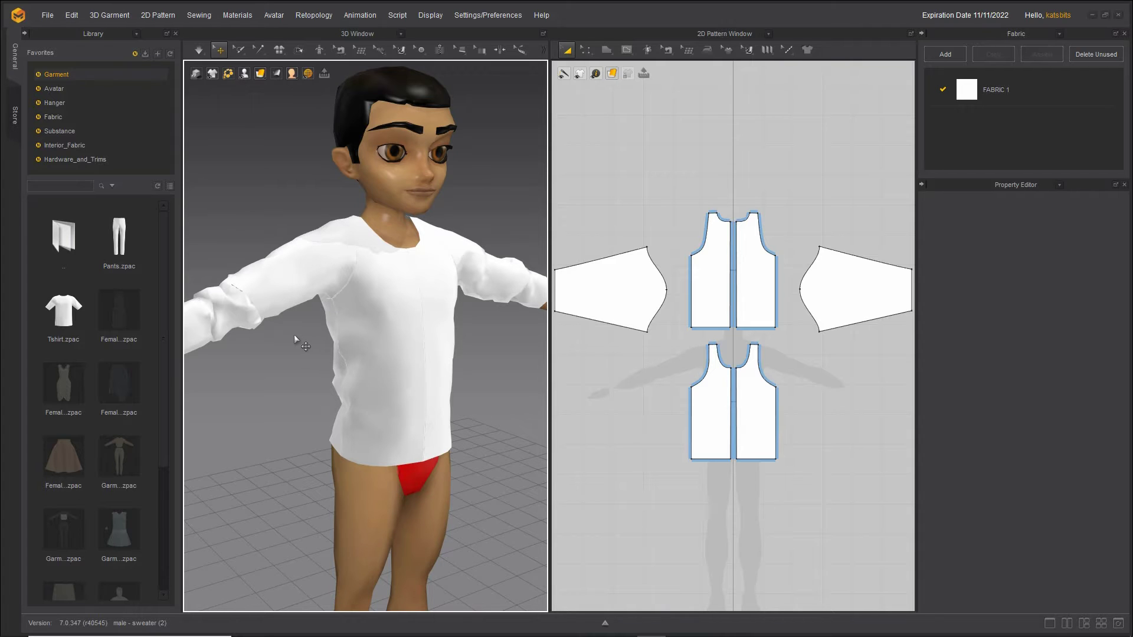
- Set the colour of FABRIC 1 to red, hex FF3D3D
key(ctrl+2)
drag(947, 86, 936, 93)
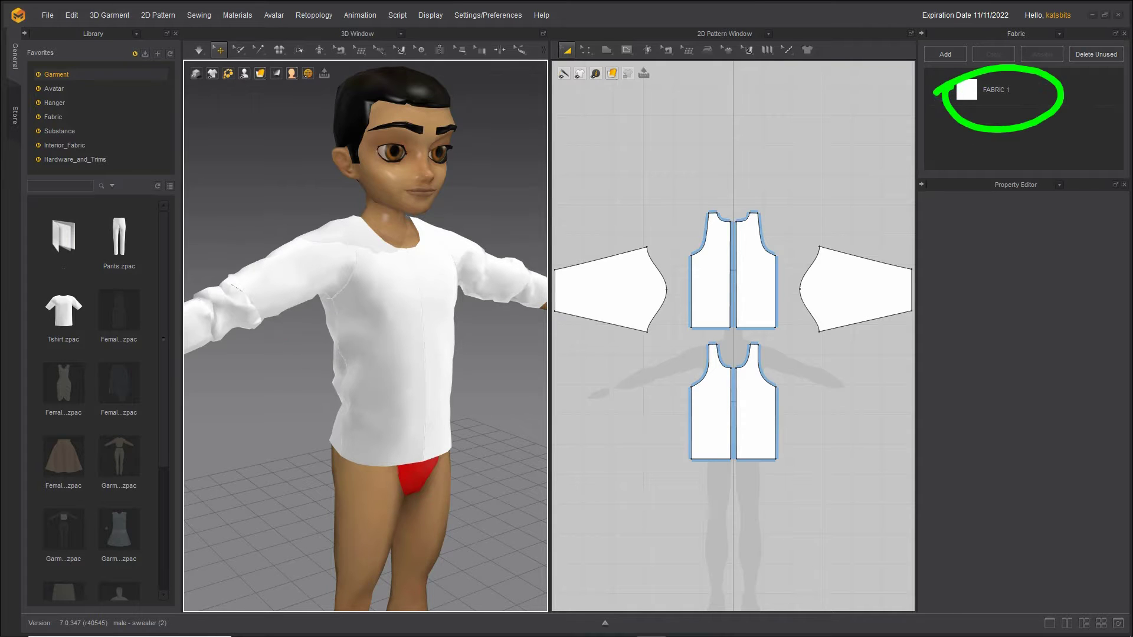
key(Escape)
click(961, 96)
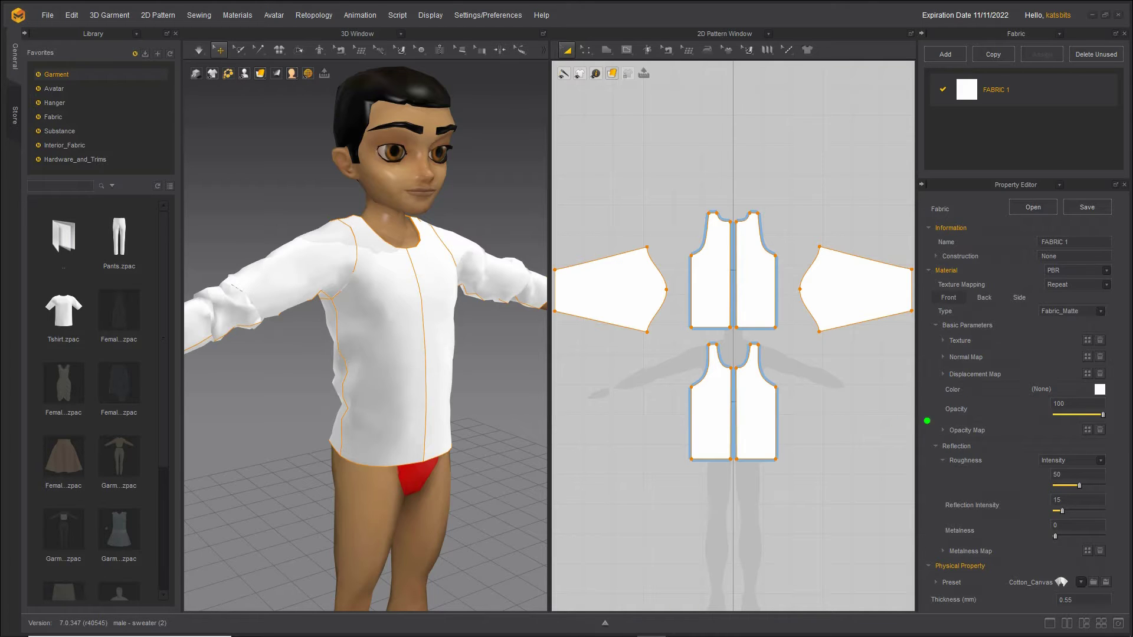
drag(940, 400, 981, 401)
click(1100, 390)
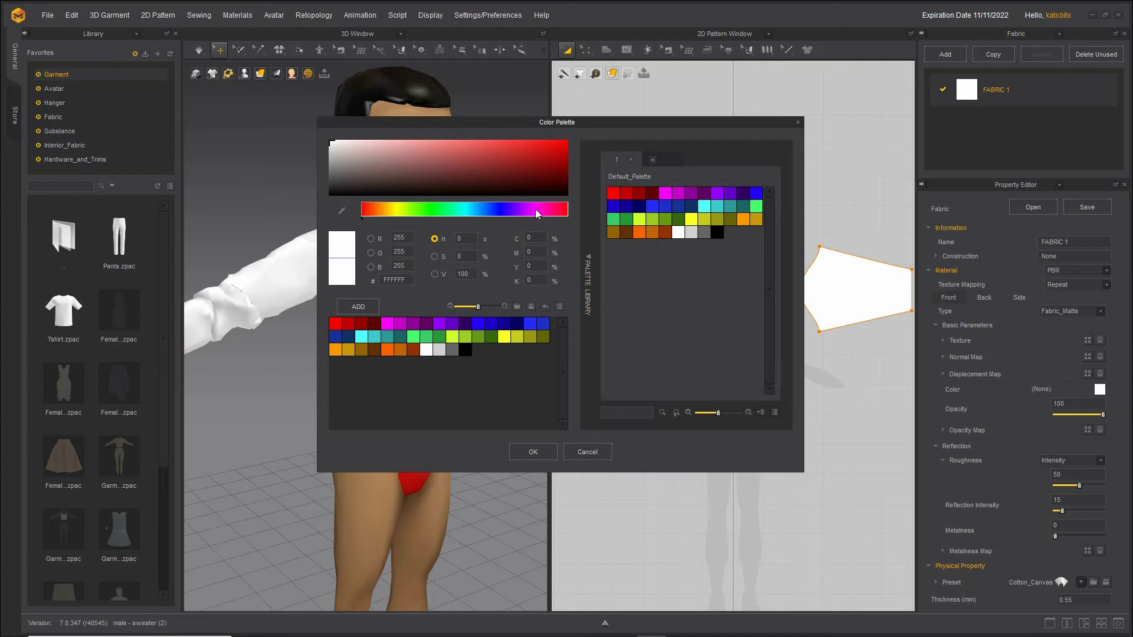
drag(481, 157, 511, 142)
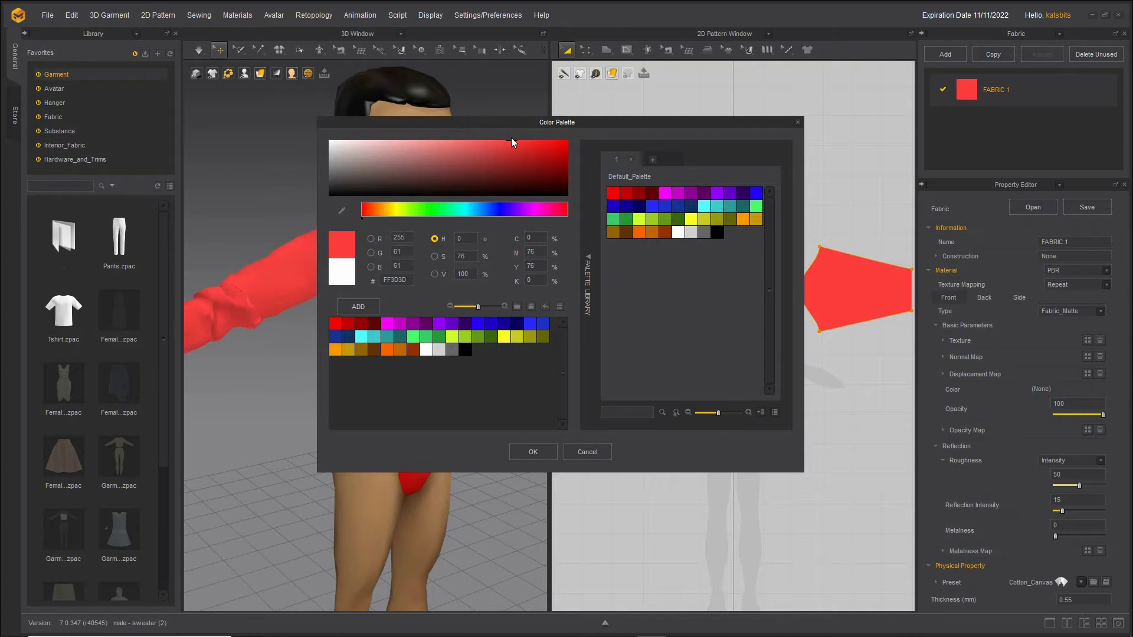
click(532, 452)
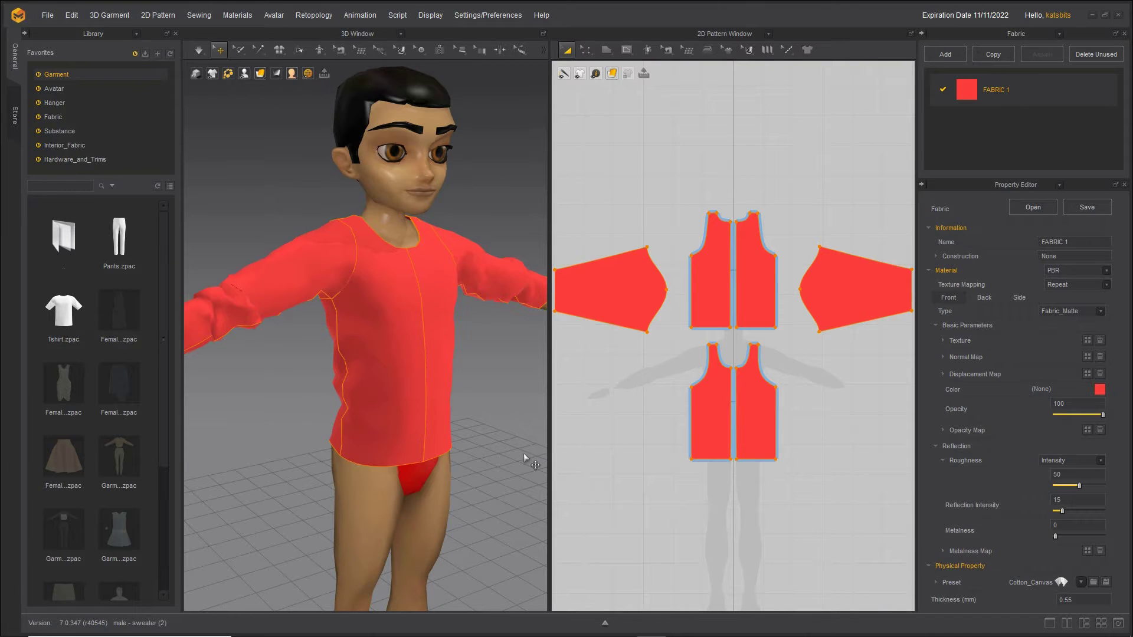
- Show the UV Editor in place of the 2D Pattern Window with all the sweater's UV islands in view
drag(679, 47, 788, 50)
click(761, 34)
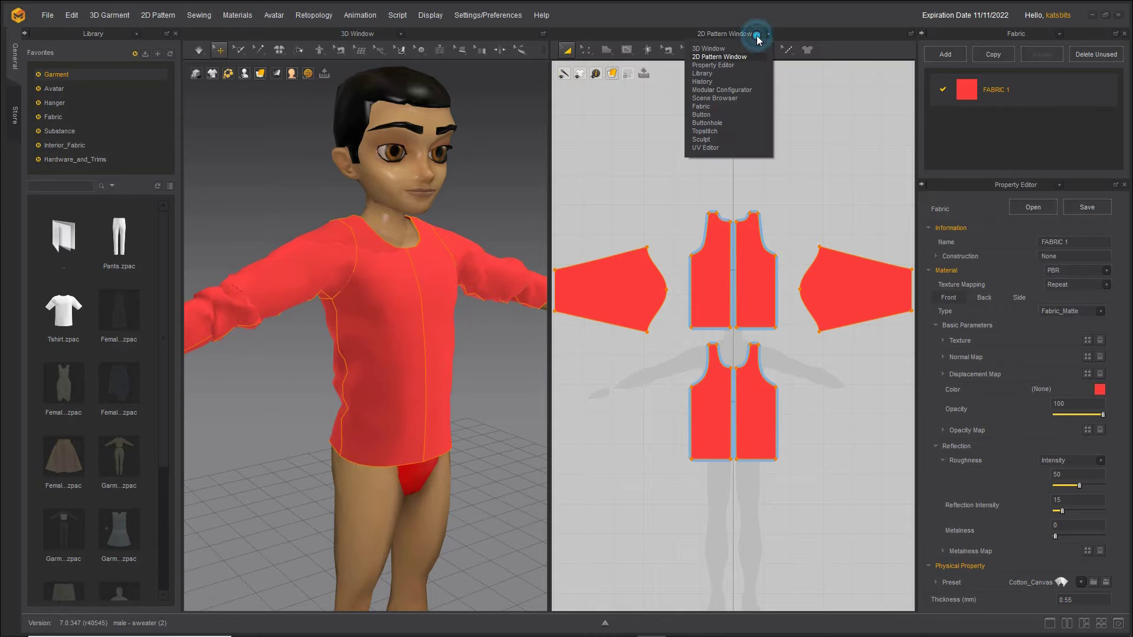
click(710, 147)
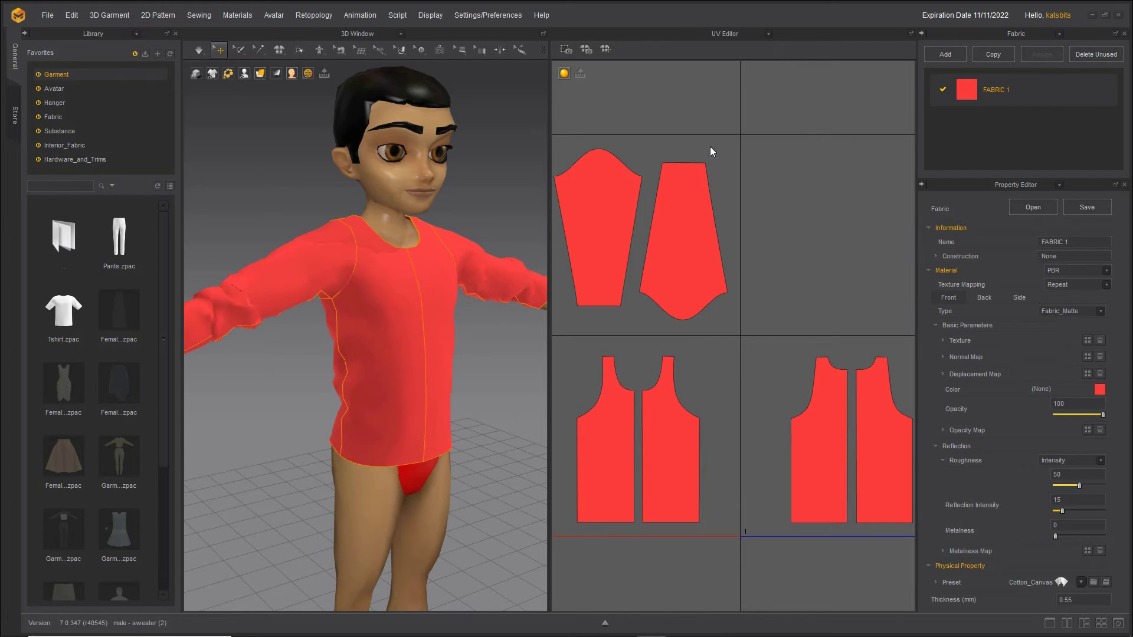
scroll(716, 381, down, 2)
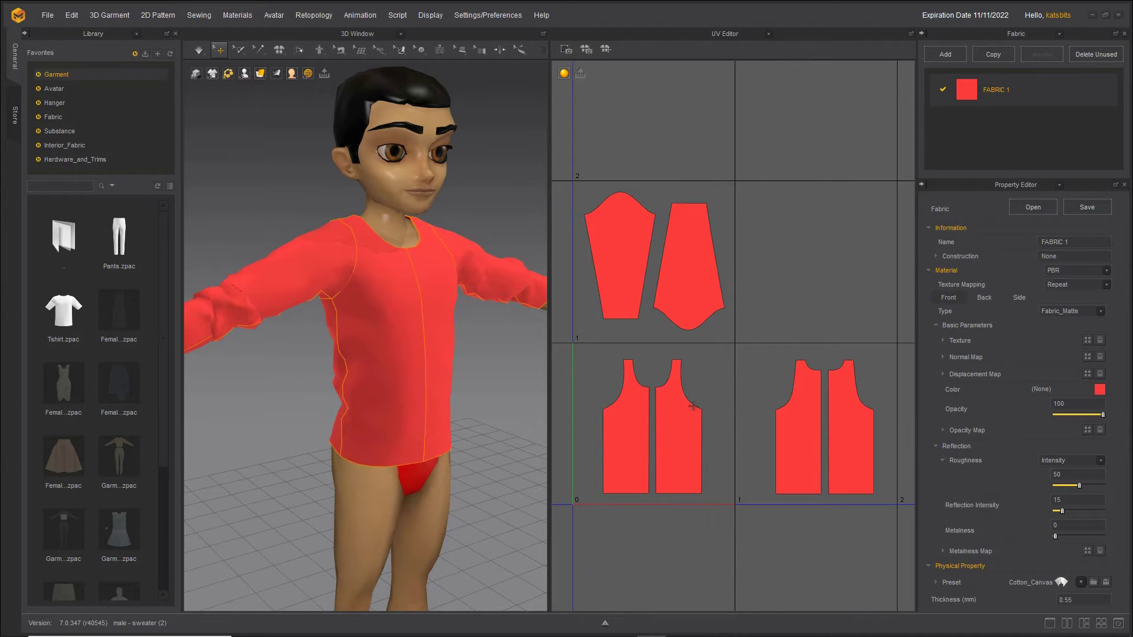
- Check which part of the sweater each sleeve, front and back UV island belongs to by selecting the islands individually
click(622, 236)
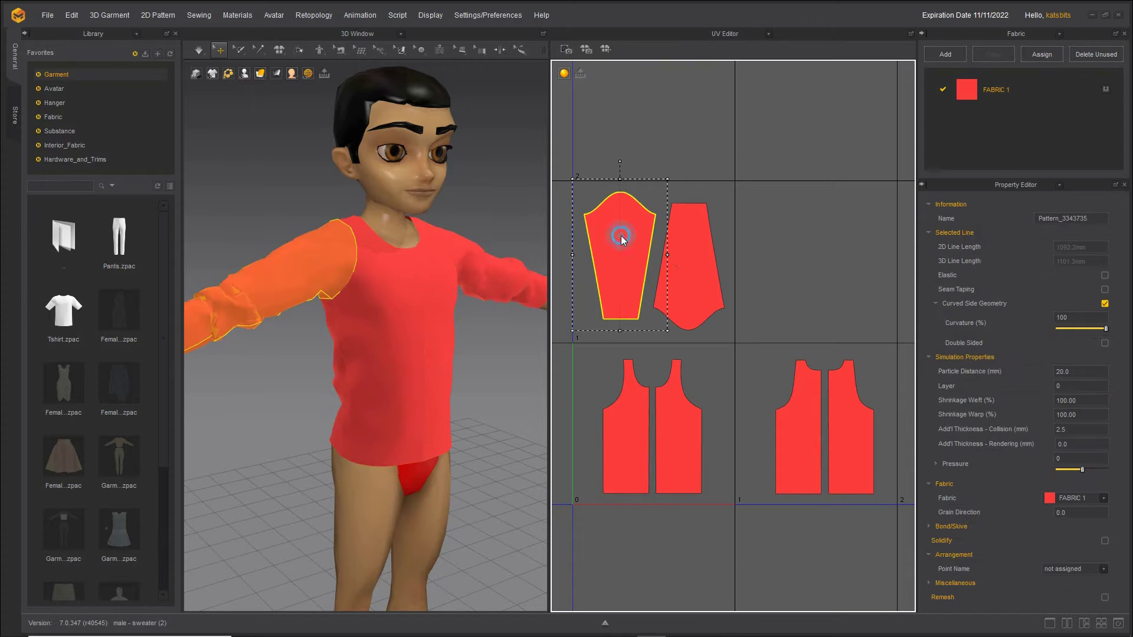
click(686, 257)
click(623, 413)
click(668, 425)
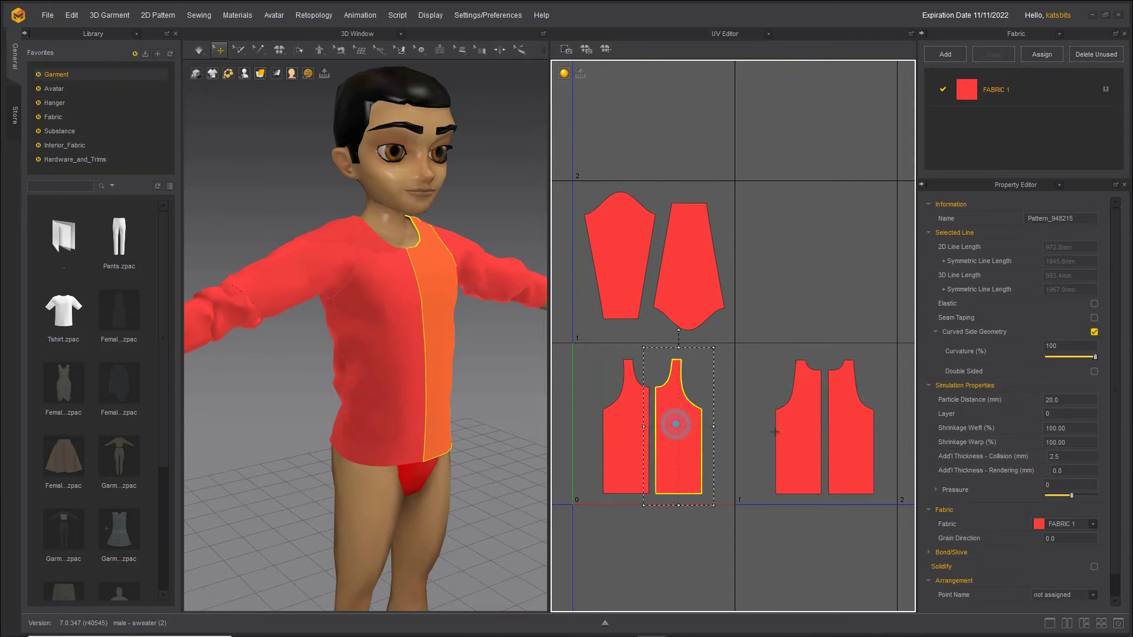
click(793, 430)
click(848, 433)
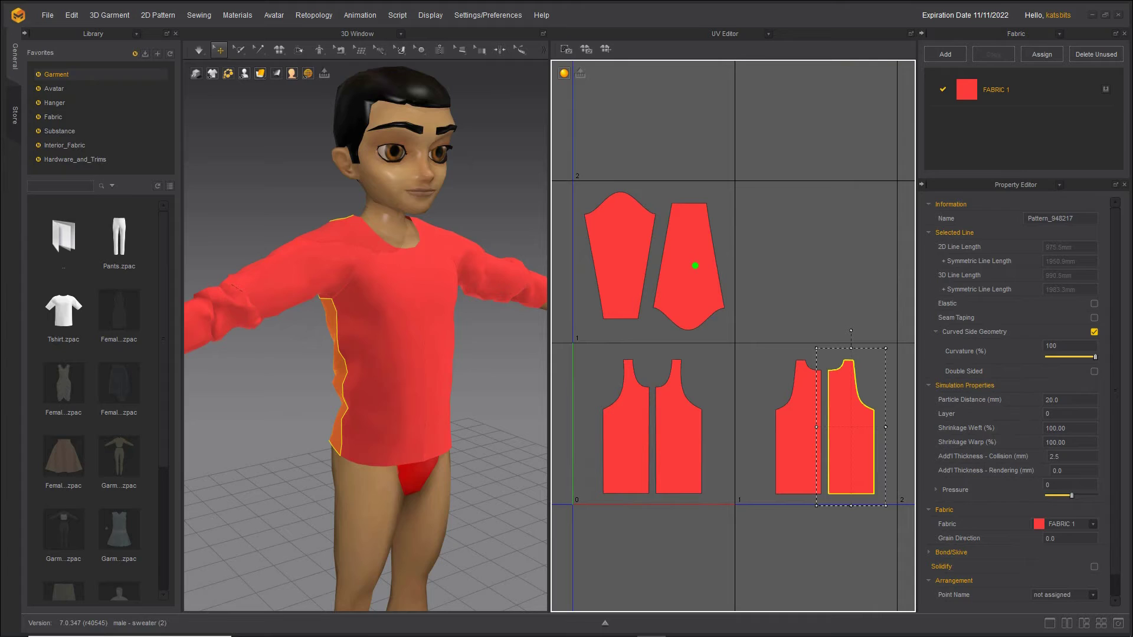
mouse_move(735, 341)
mouse_down()
mouse_move(730, 413)
mouse_move(791, 511)
mouse_move(892, 517)
mouse_move(900, 334)
mouse_move(735, 340)
mouse_up()
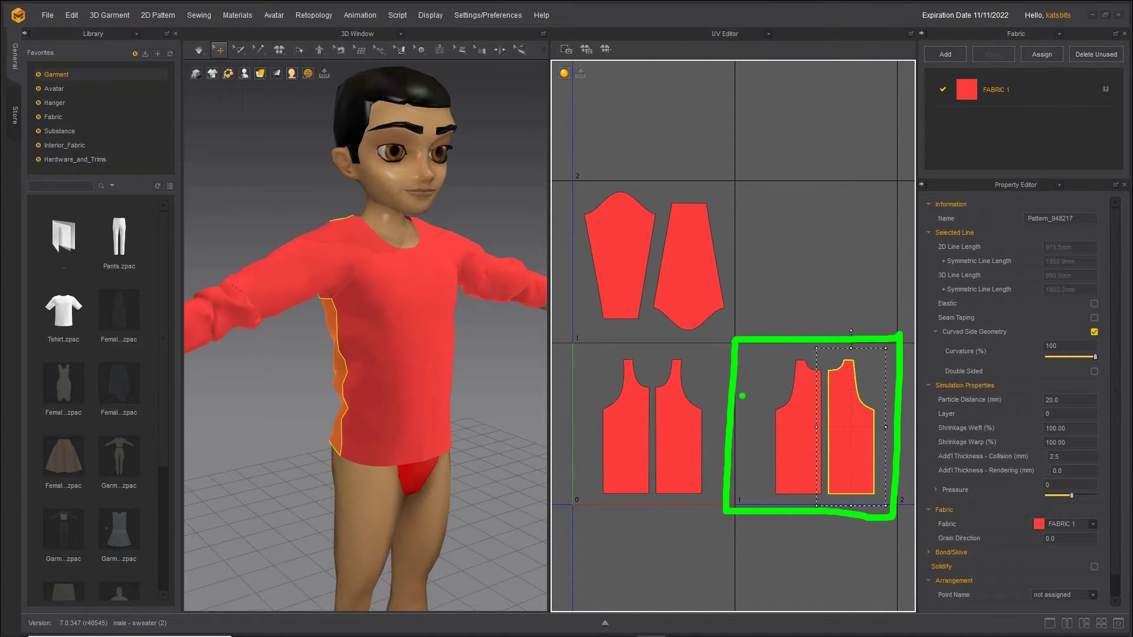
key(Escape)
- Select both back body islands in the UV layout and shift them slightly left to centre them in their tile
click(800, 423)
shift+click(873, 442)
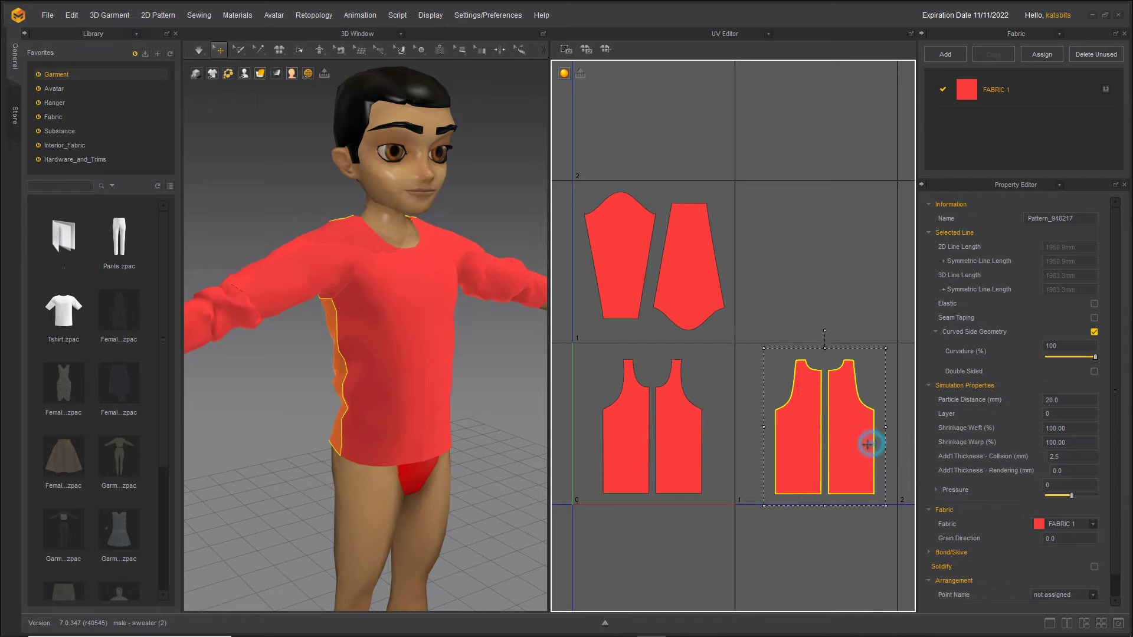
click(842, 445)
drag(842, 445, 834, 444)
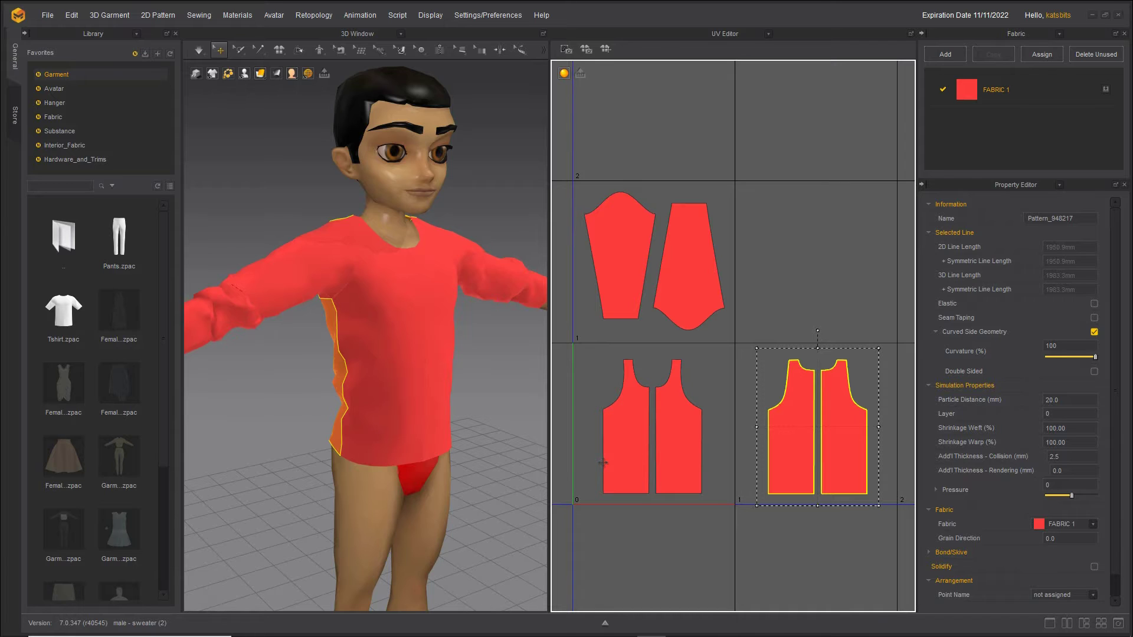
- Return to the 2D Pattern Window and select all the sweater's pattern pieces
click(744, 33)
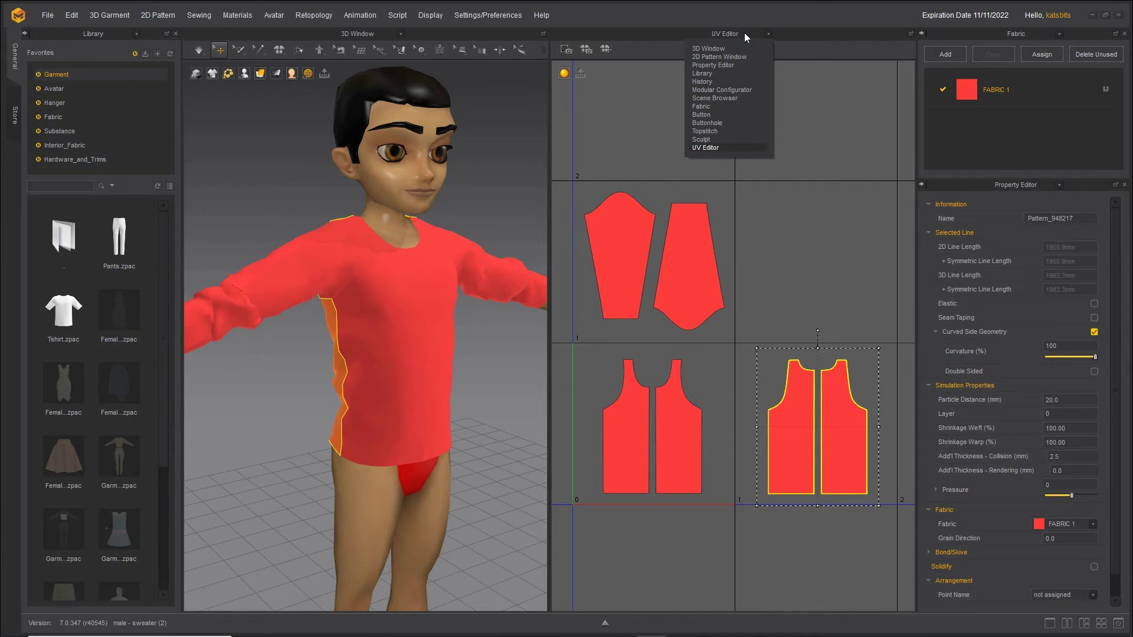
click(723, 56)
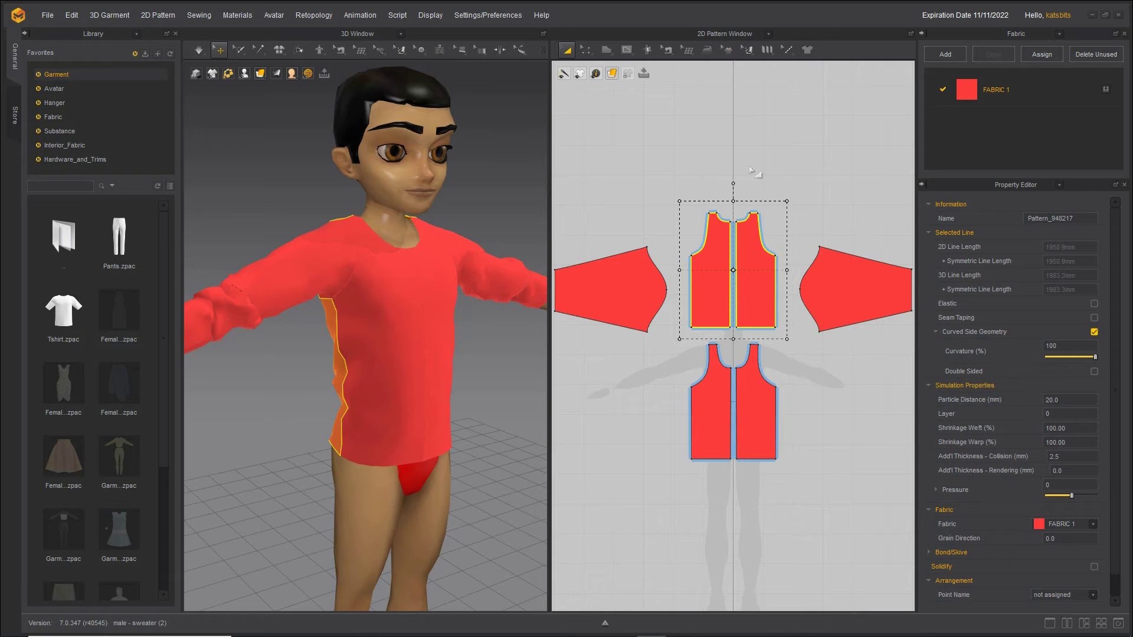
drag(554, 163, 903, 530)
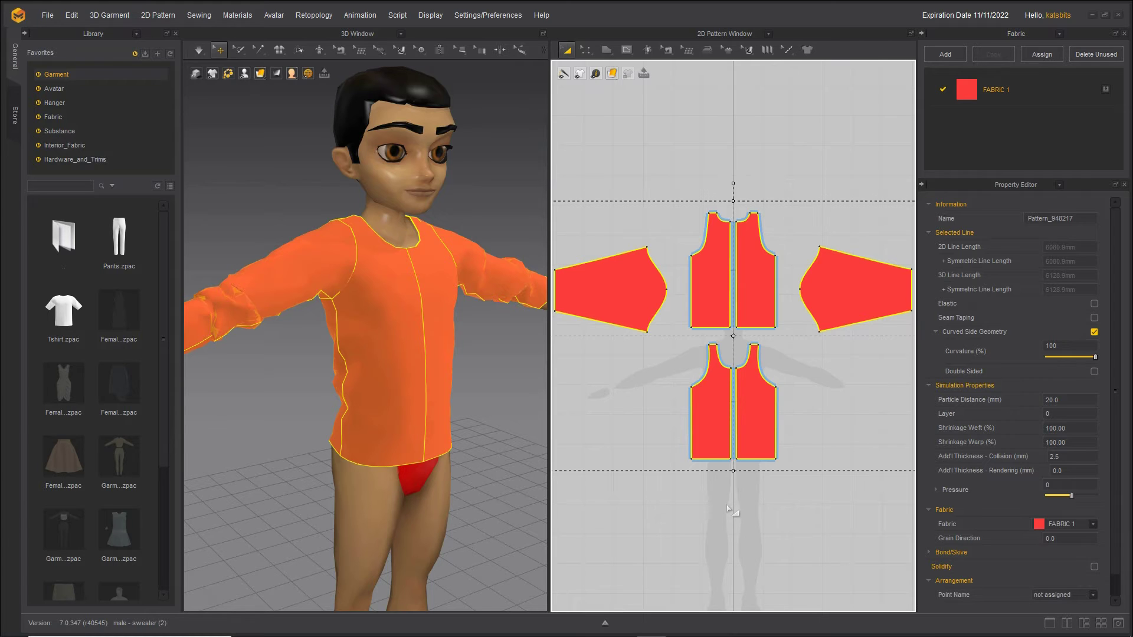
click(47, 16)
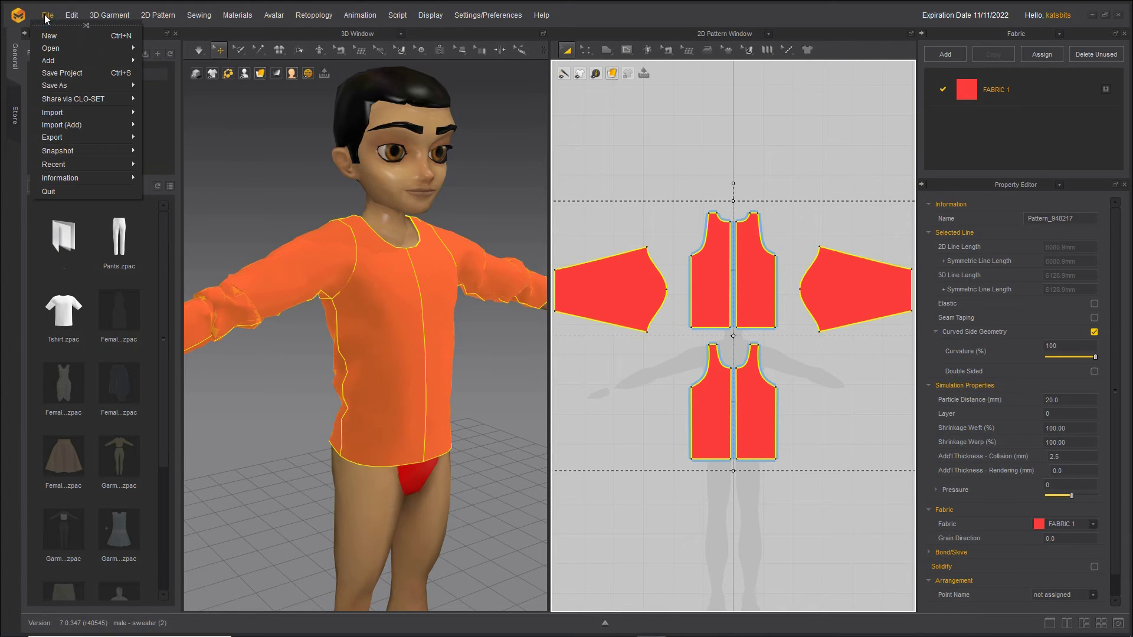
mouse_move(50, 137)
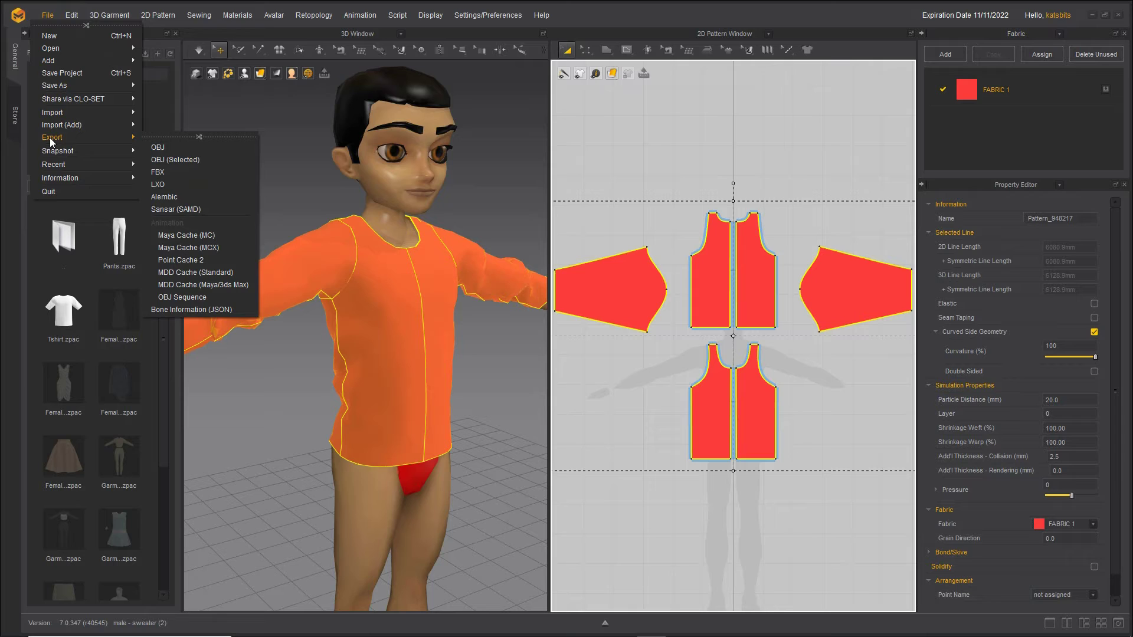
key(ctrl+2)
drag(149, 154, 194, 168)
key(Escape)
- Start an OBJ export of the garment, saving it as "pullover" in the ref files folder
click(43, 11)
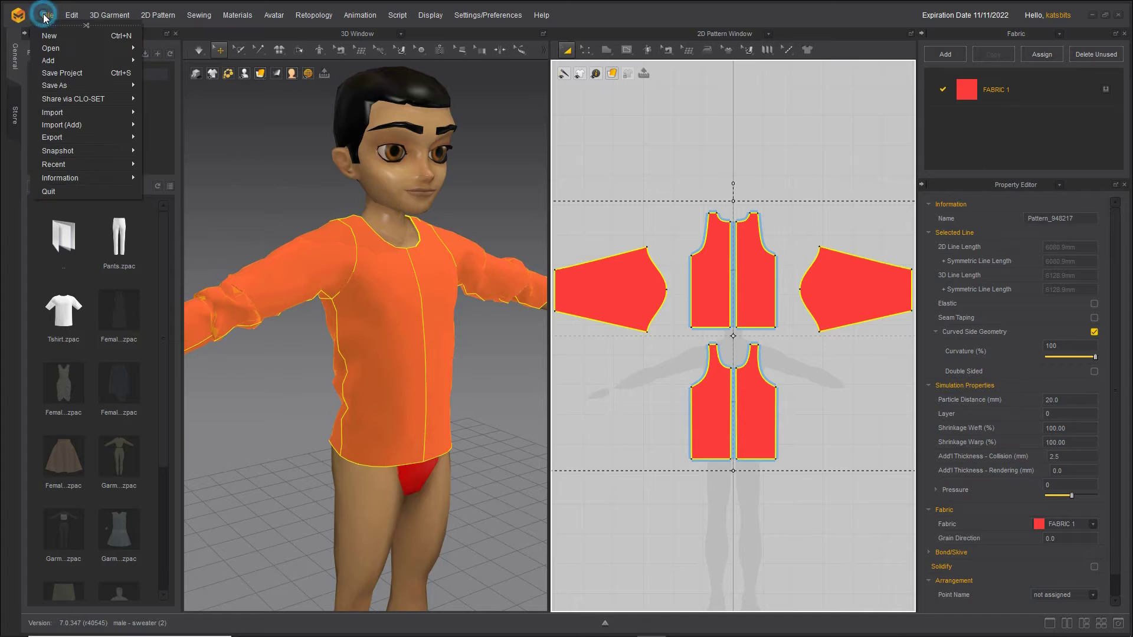
mouse_move(52, 137)
click(167, 148)
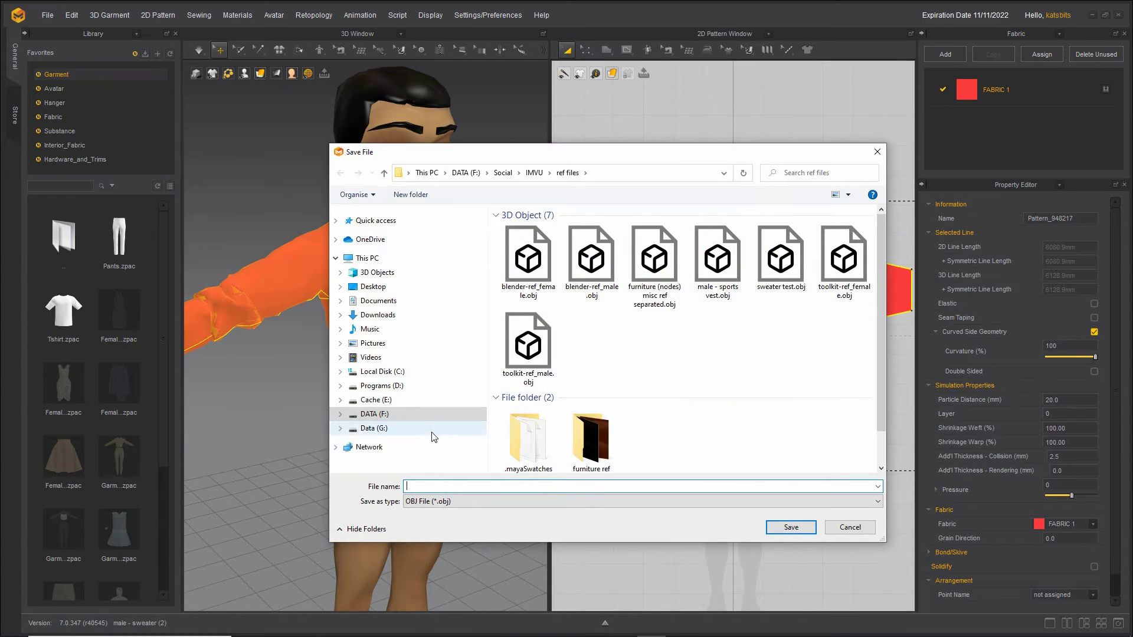
click(442, 486)
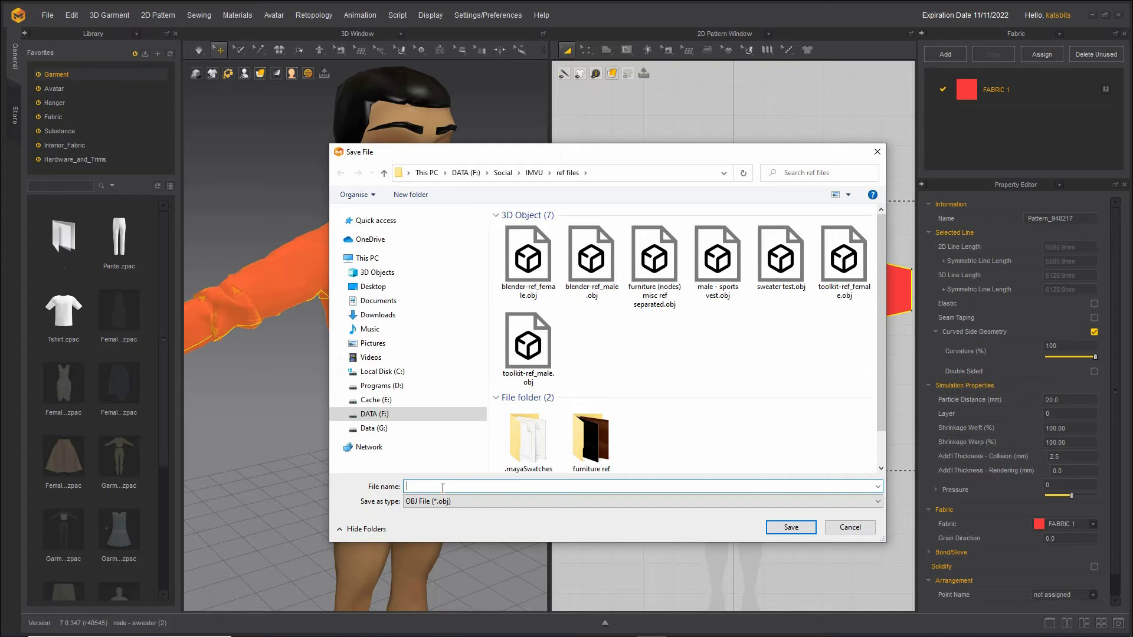
text(pullover)
click(787, 528)
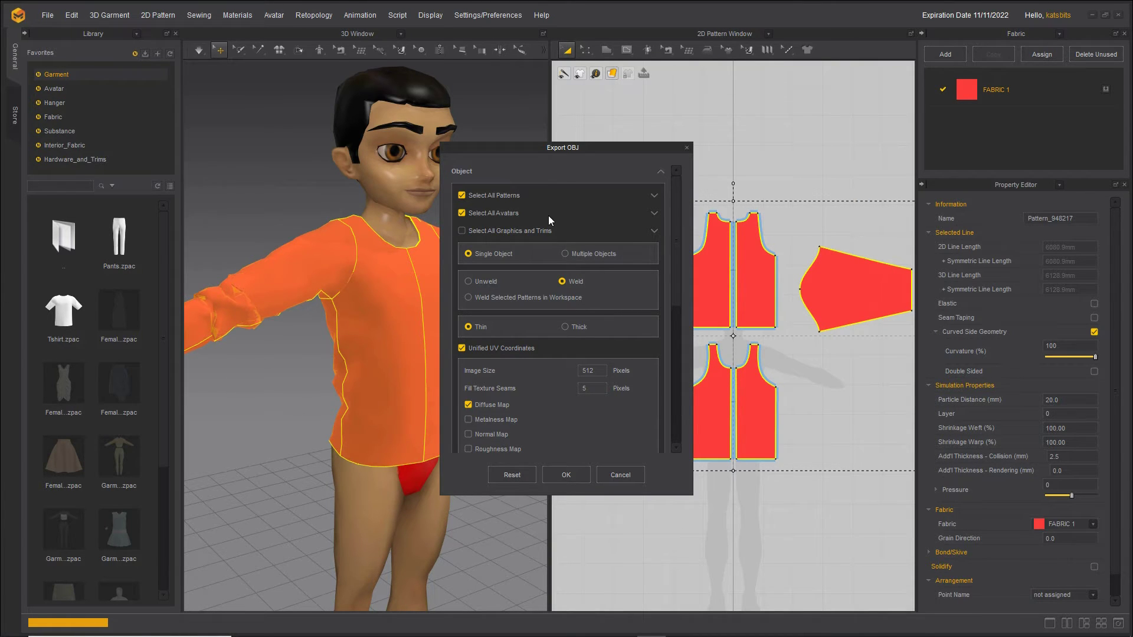
- Exclude all avatars from the OBJ export and check the single object, weld, thin and unified UV coordinate options
click(461, 214)
drag(559, 289, 582, 289)
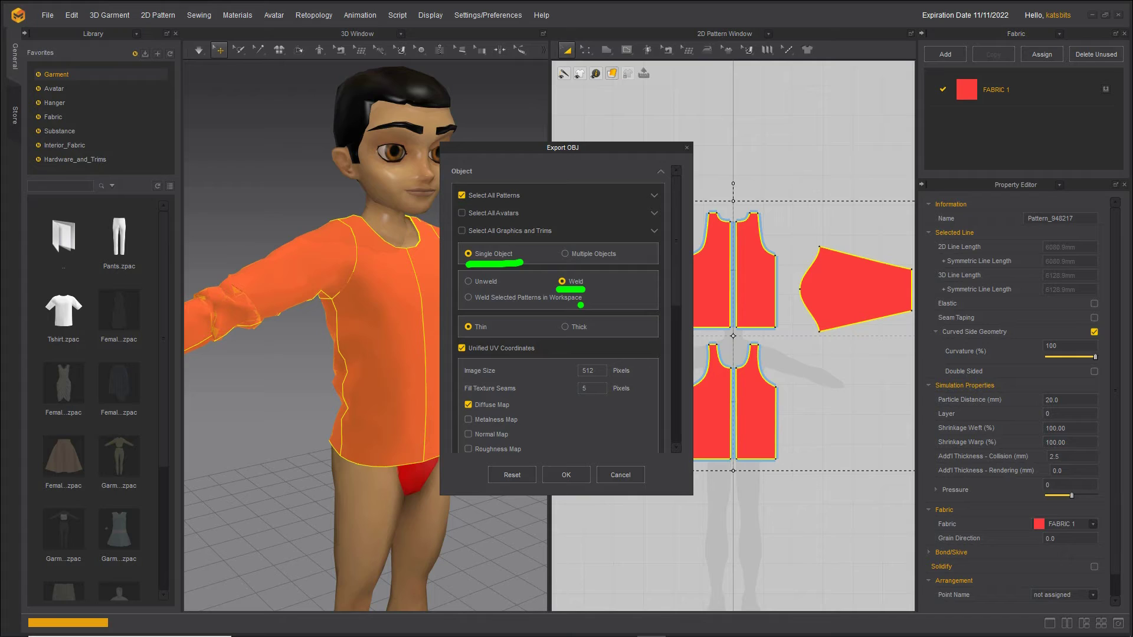
key(Escape)
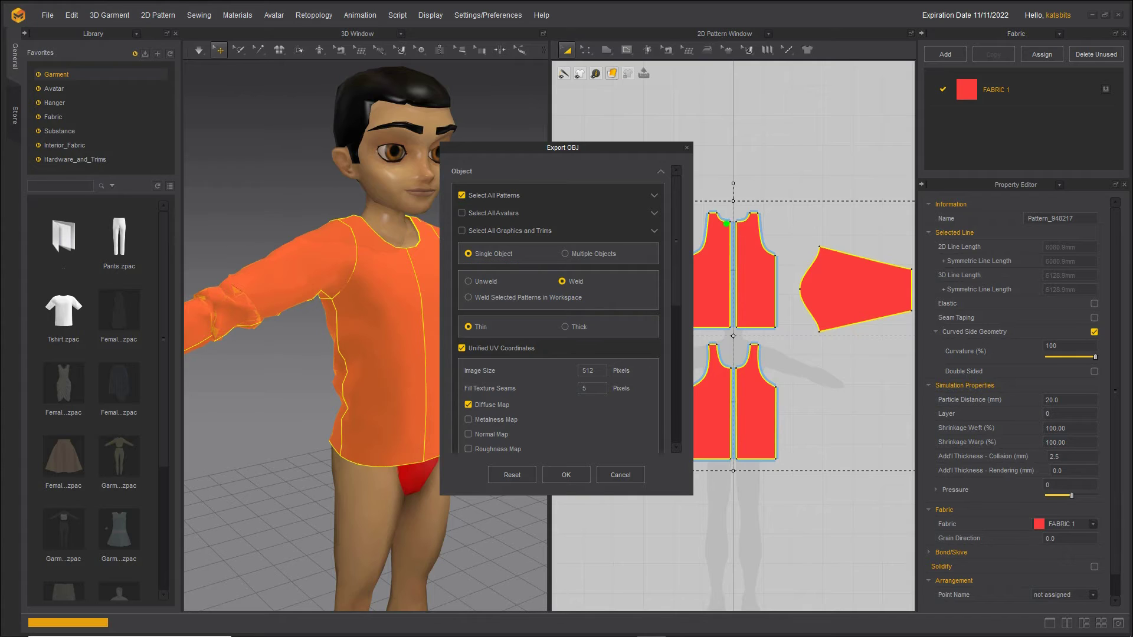
mouse_move(737, 229)
mouse_down()
mouse_move(733, 282)
mouse_move(744, 308)
mouse_up()
drag(465, 338, 491, 339)
drag(472, 358, 533, 358)
- Check the texture map, scale, axis conversion and texture file path options, and run the OBJ export
scroll(532, 384, down, 3)
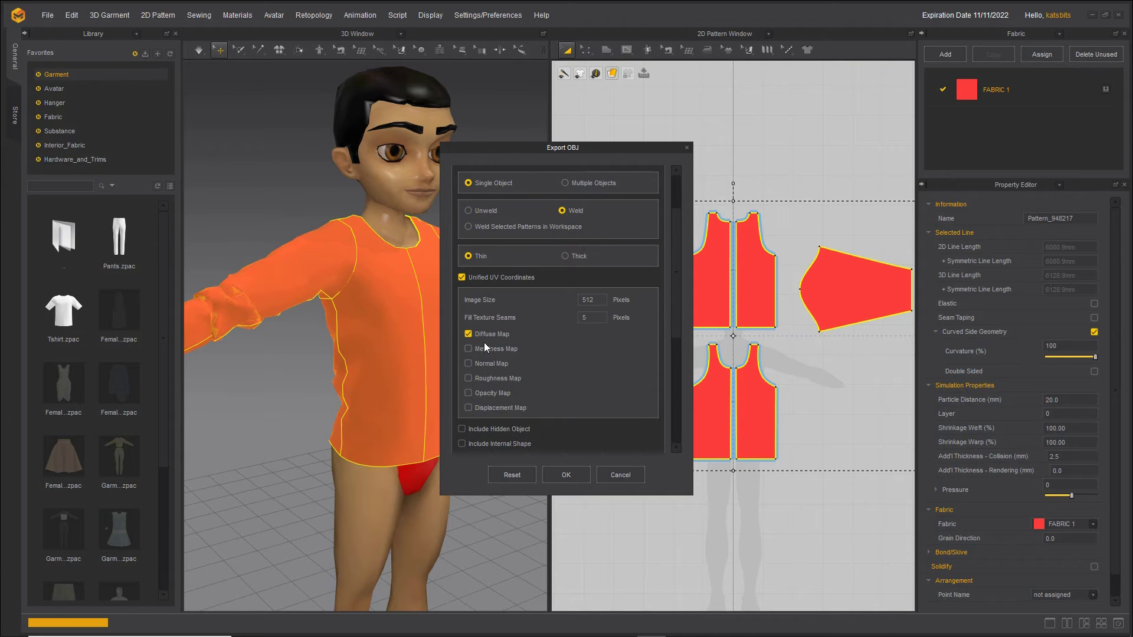
drag(464, 341, 514, 347)
scroll(489, 351, down, 5)
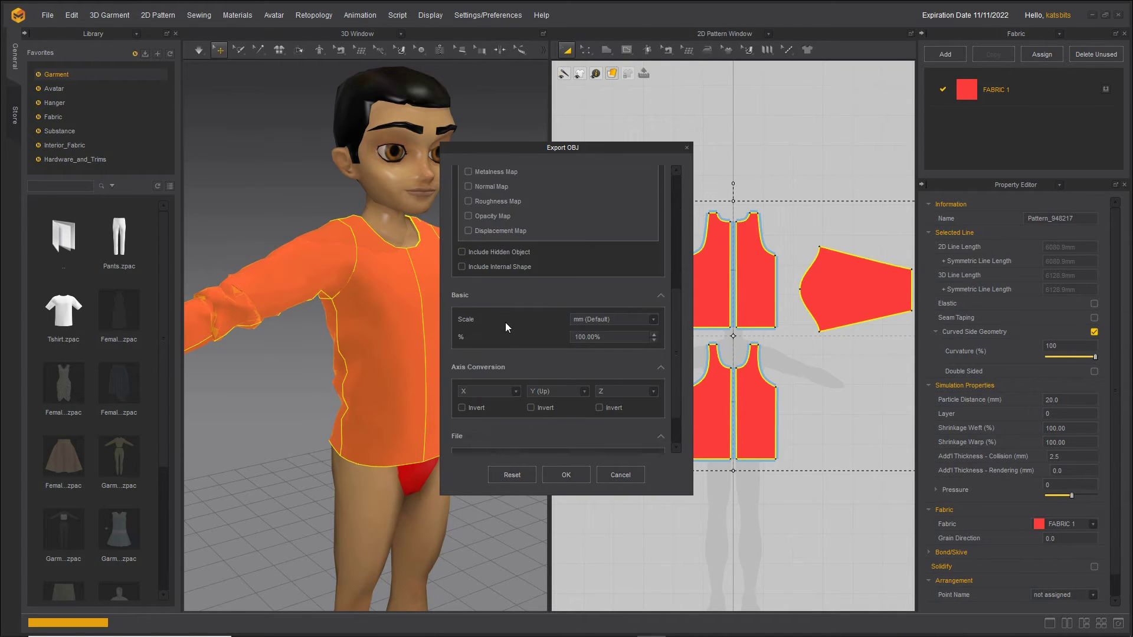
scroll(507, 328, down, 2)
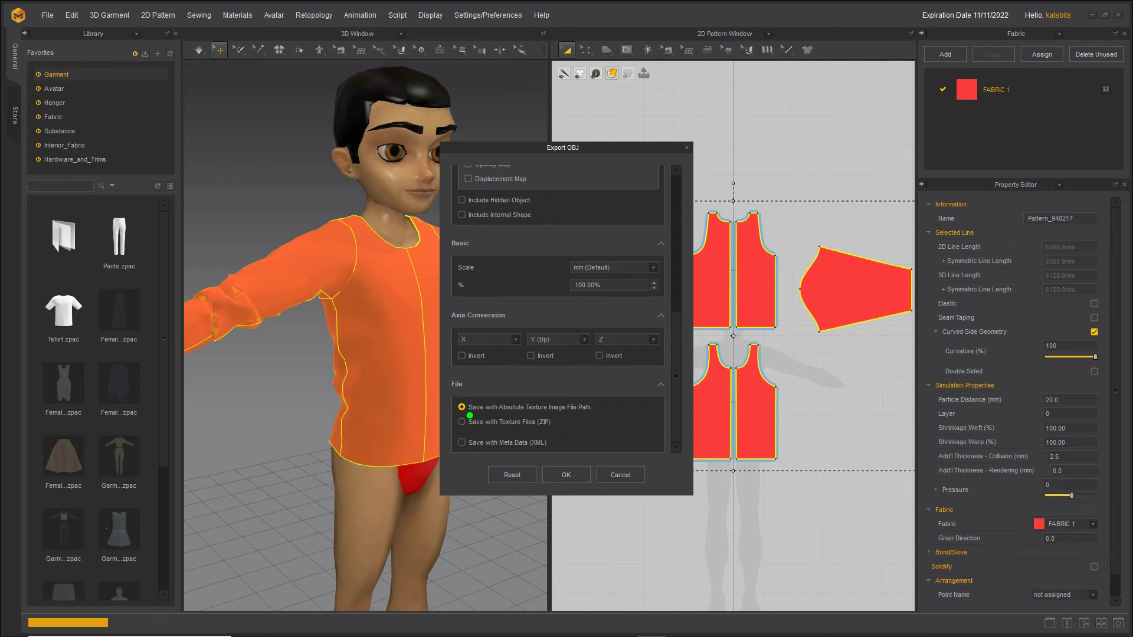
drag(466, 417, 532, 418)
mouse_move(568, 461)
mouse_down()
mouse_move(543, 481)
mouse_move(561, 463)
mouse_up()
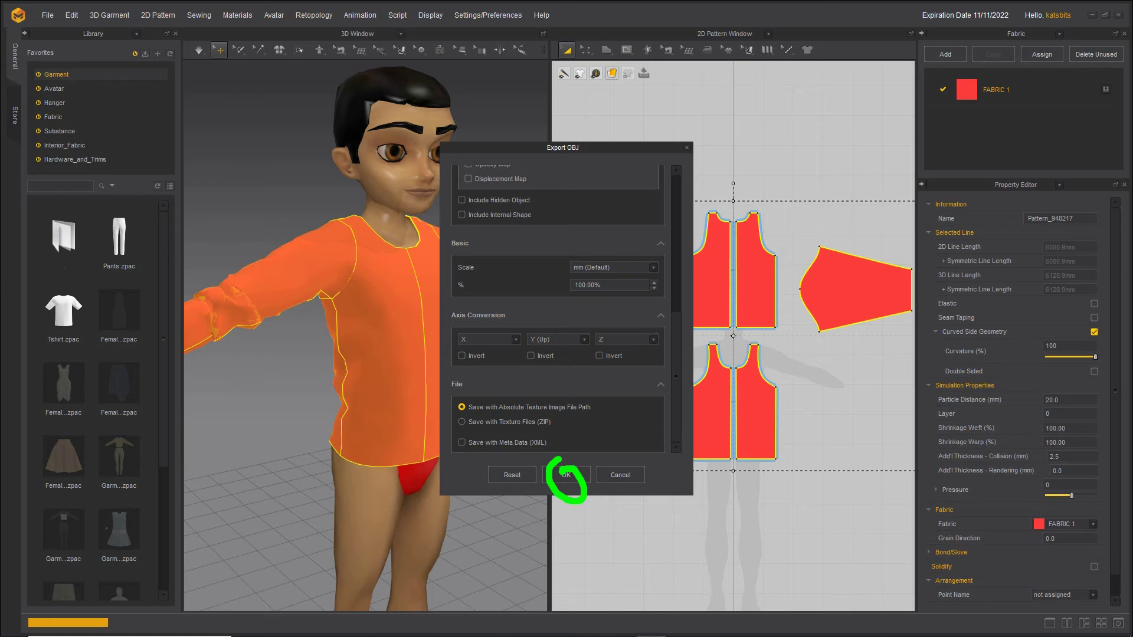
click(565, 475)
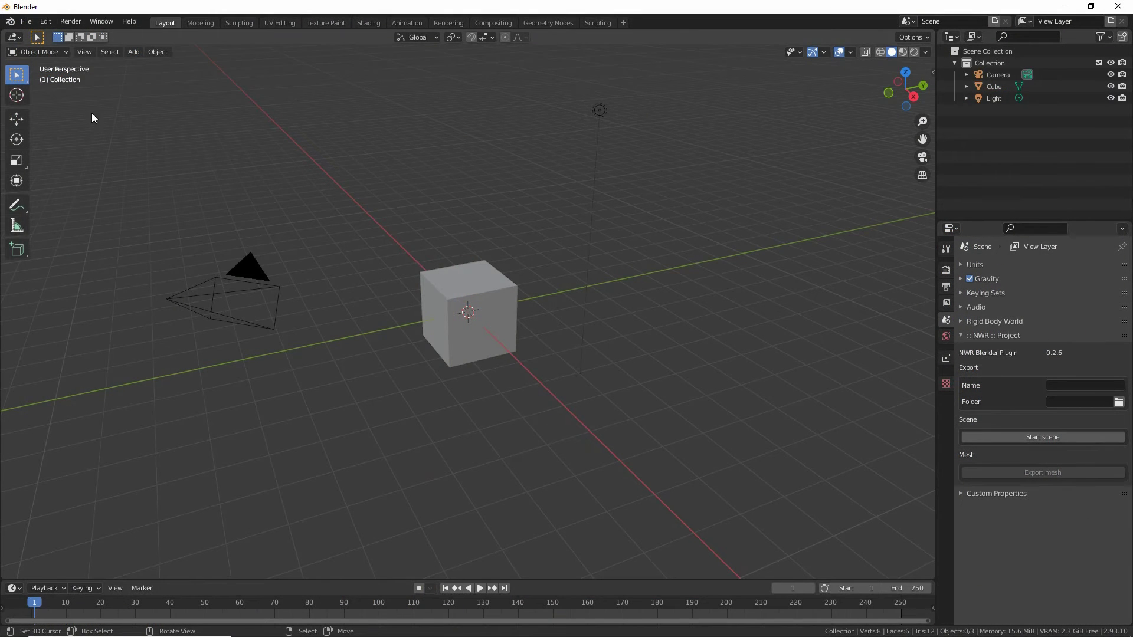
- Switch to Blender and import pullover.obj from the ref files folder as a Wavefront OBJ
click(26, 21)
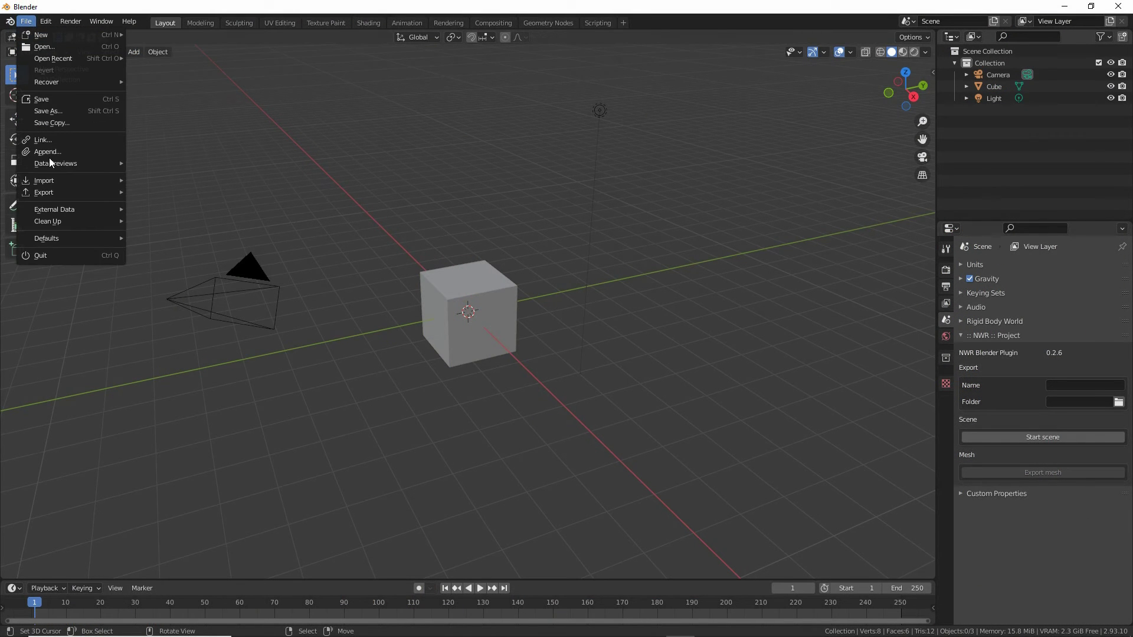
mouse_move(51, 184)
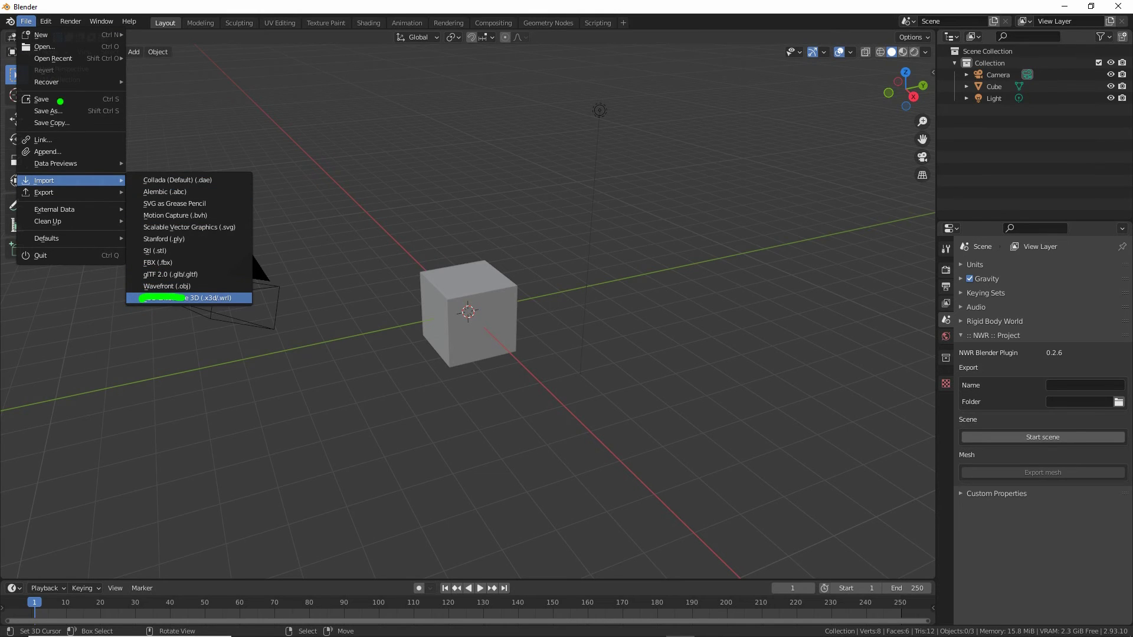
drag(22, 38, 44, 41)
drag(22, 194, 52, 192)
click(167, 287)
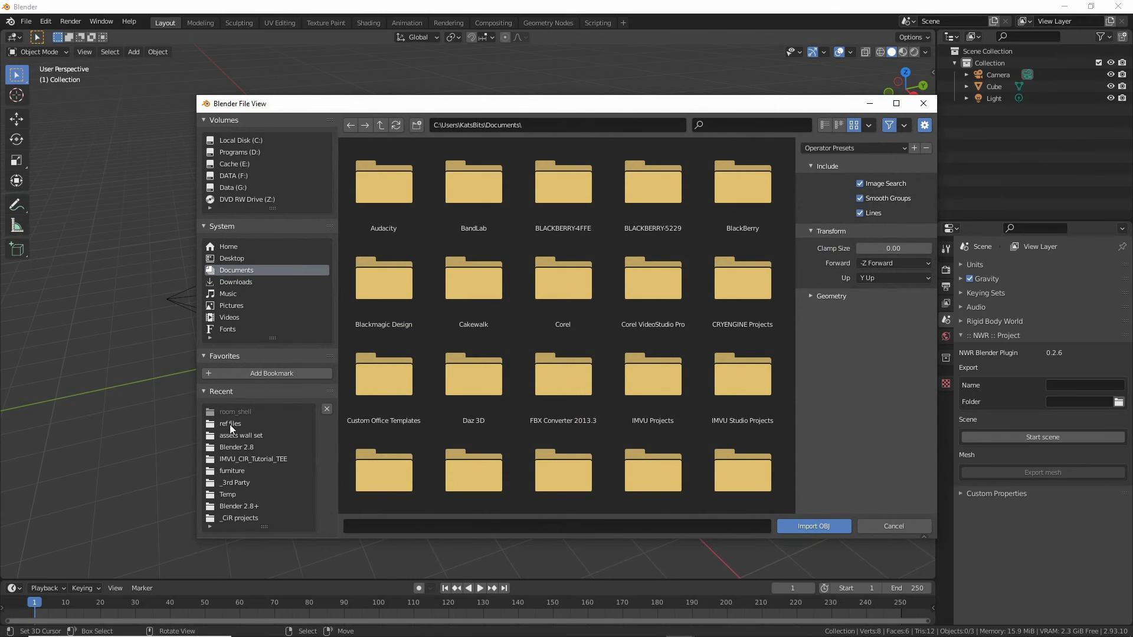
click(229, 424)
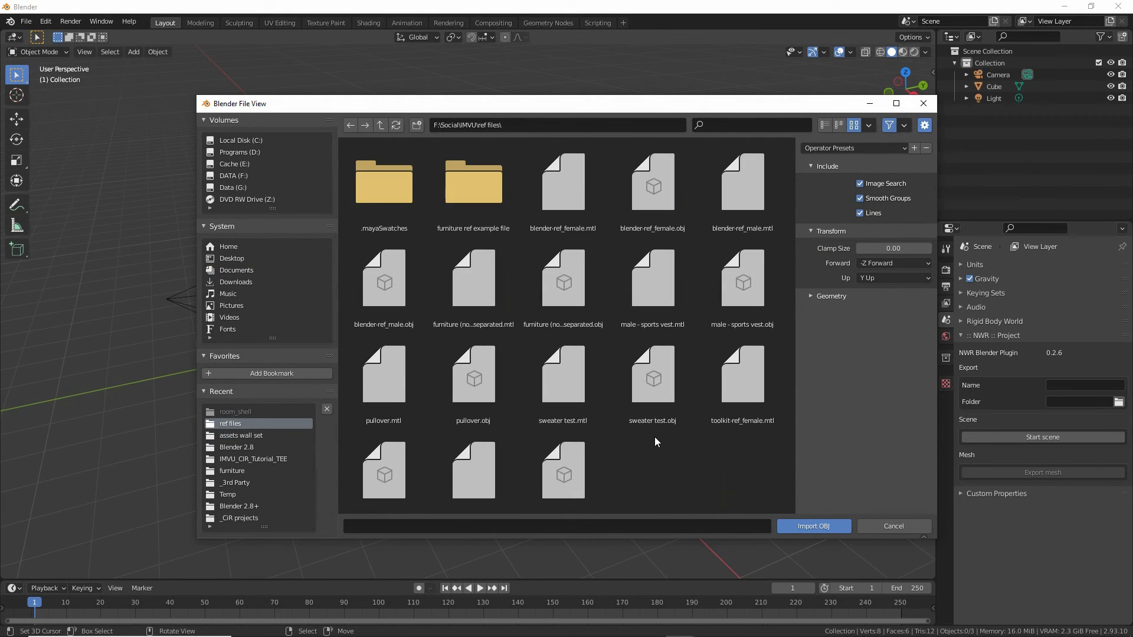
click(478, 371)
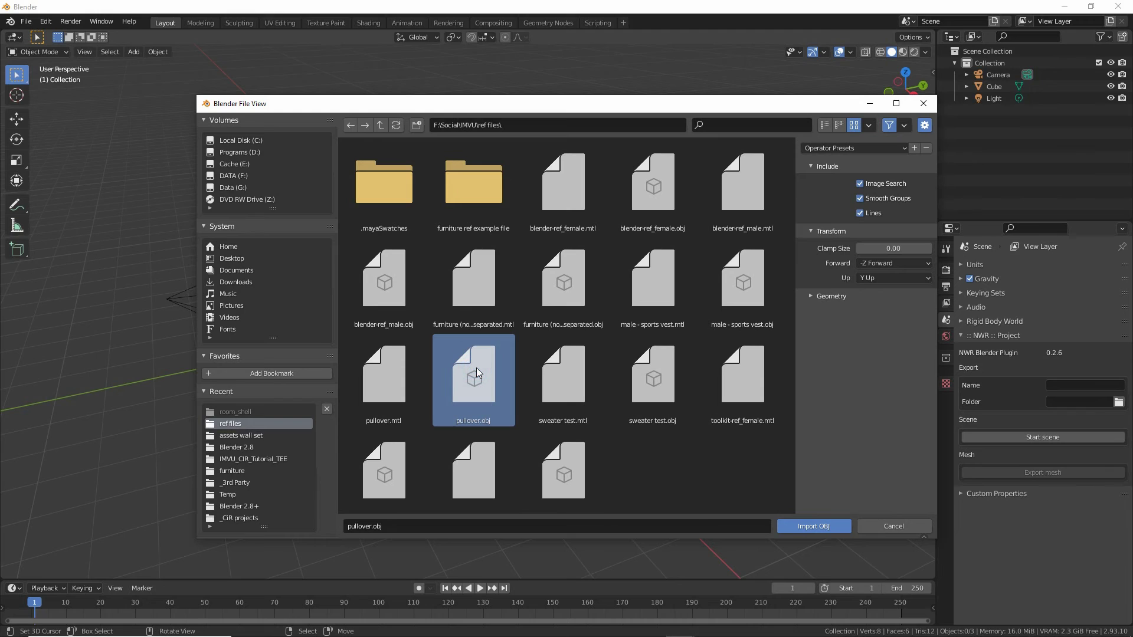
drag(856, 160, 821, 212)
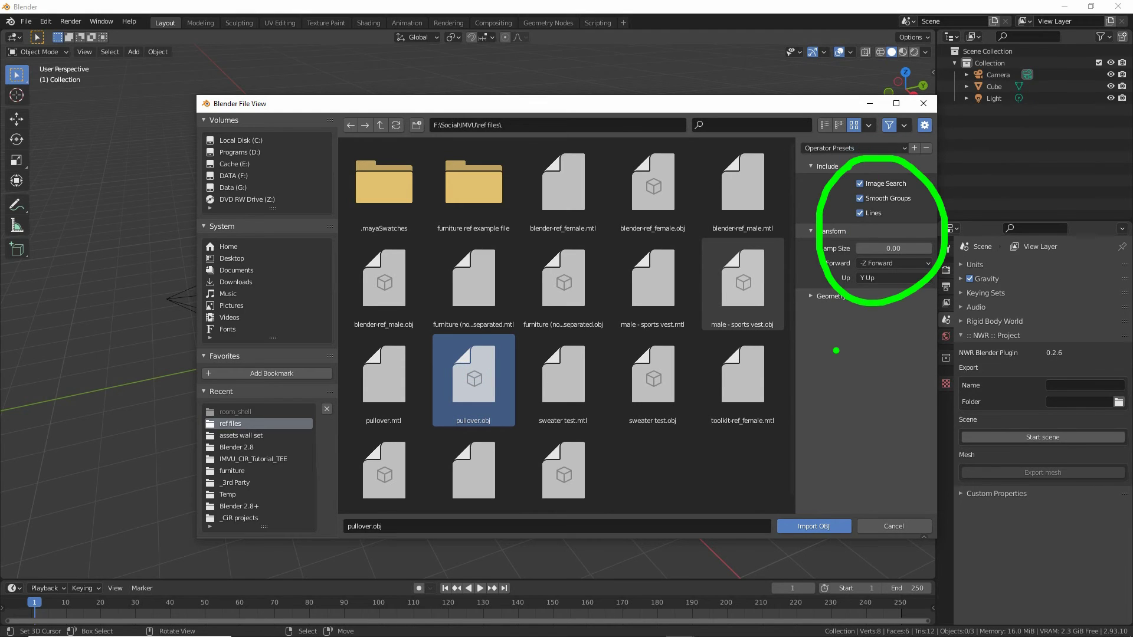
click(818, 523)
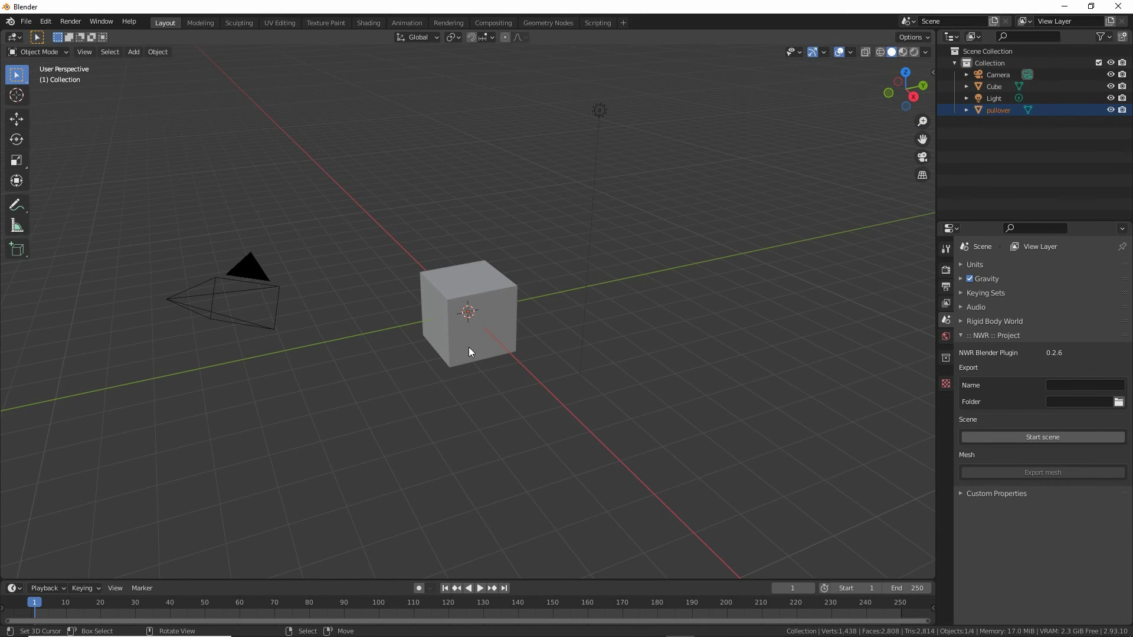
- Make the imported pullover the active object so its object transform properties are shown
key(ctrl)
mouse_move(426, 242)
mouse_down()
mouse_move(537, 265)
mouse_move(378, 257)
mouse_up()
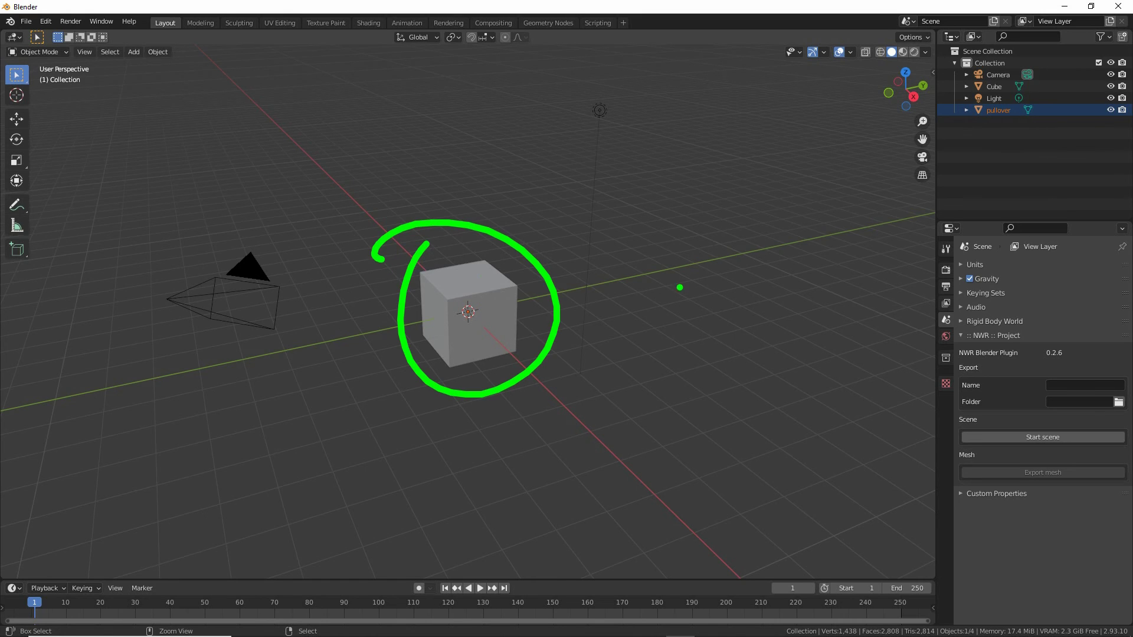
drag(971, 126, 1039, 125)
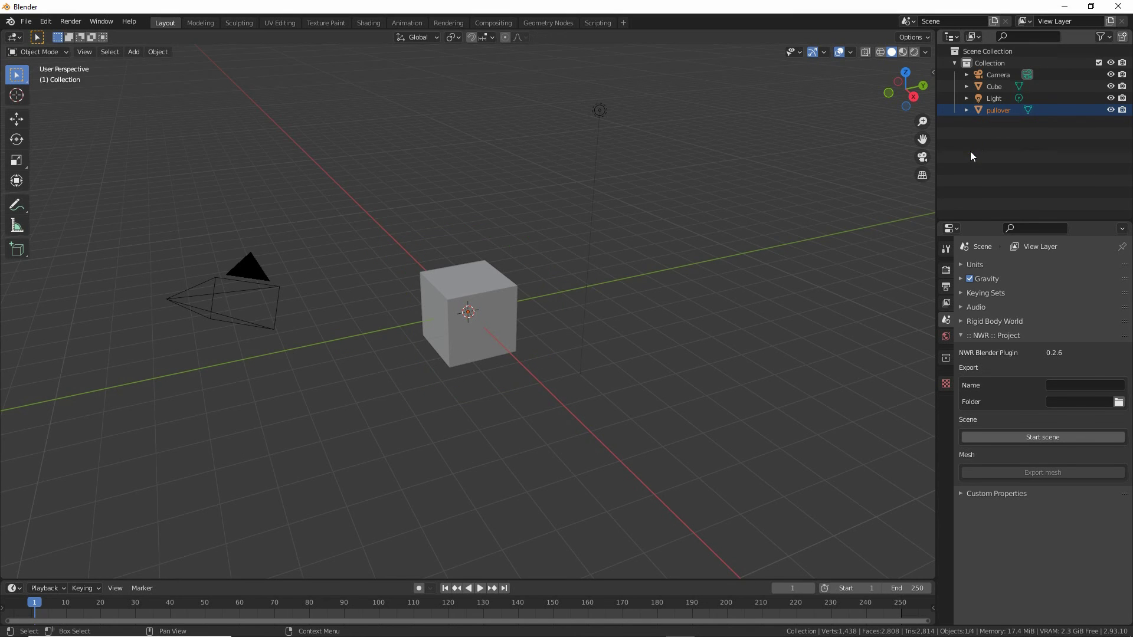
key(Escape)
click(996, 111)
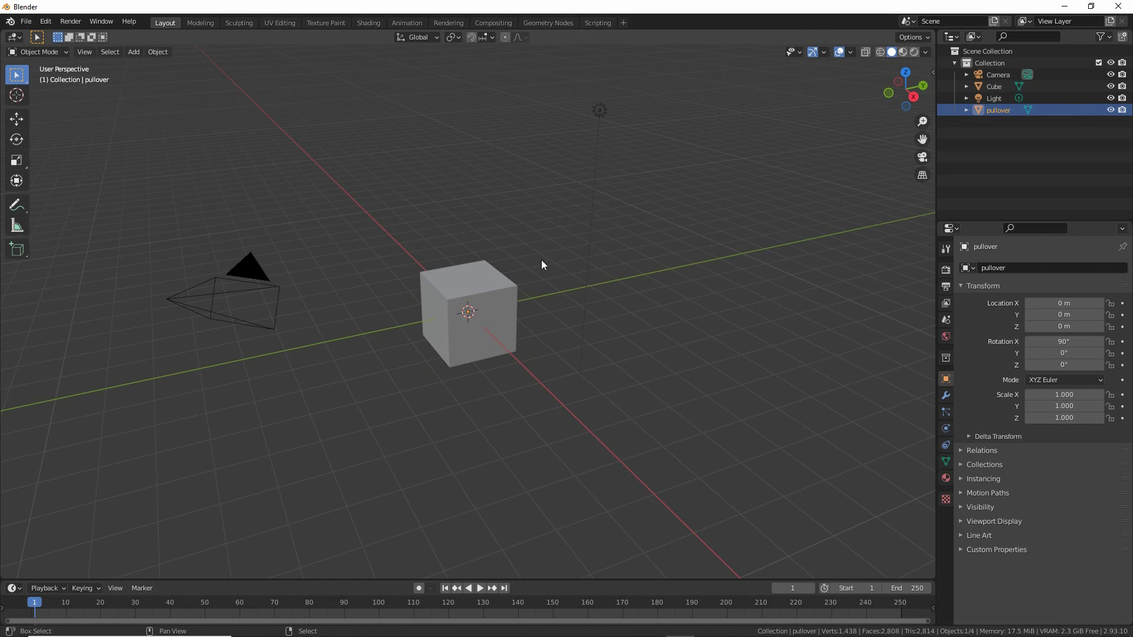
mouse_move(541, 263)
shift+middle_down()
mouse_move(546, 380)
mouse_move(545, 362)
shift+middle_up()
key(ctrl+2)
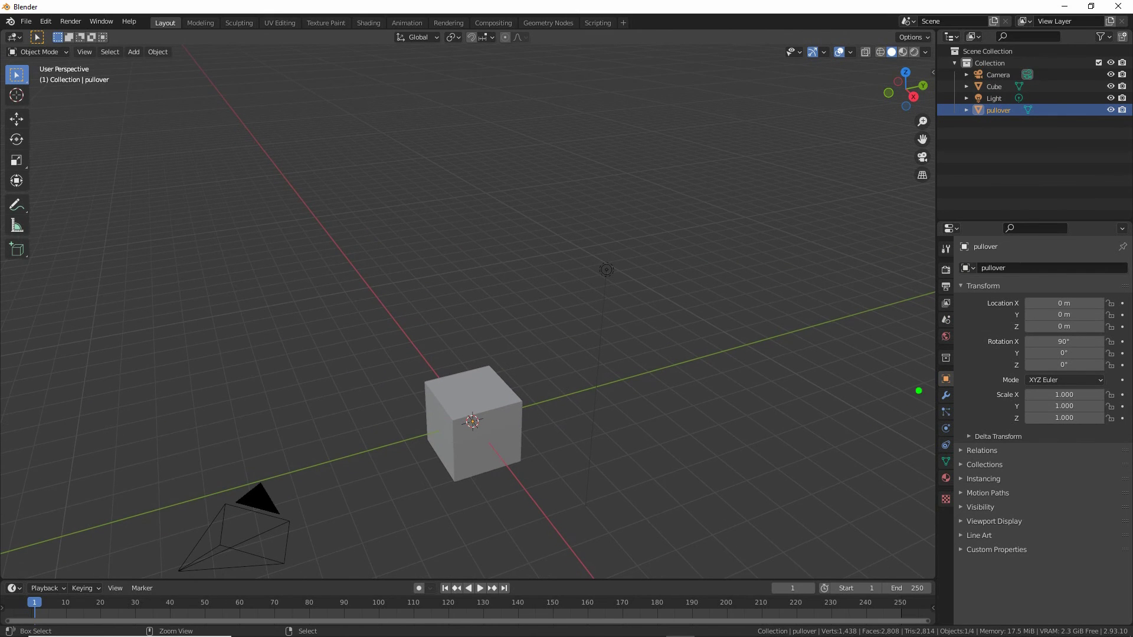
mouse_move(939, 369)
mouse_down()
mouse_move(927, 373)
mouse_move(943, 367)
mouse_up()
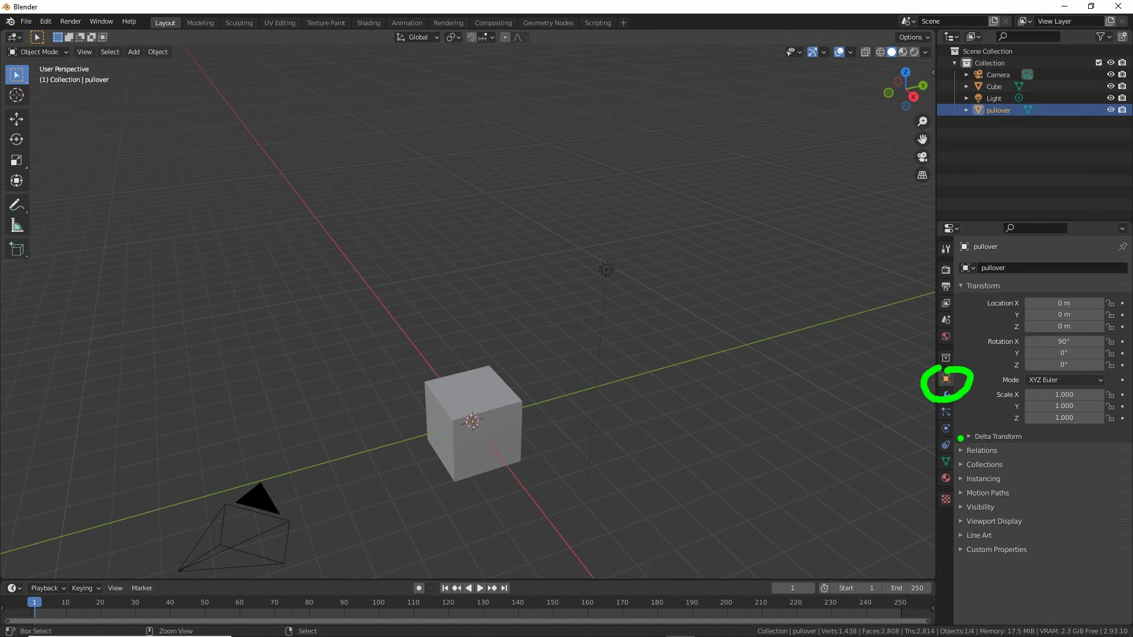
mouse_move(992, 397)
mouse_down()
mouse_move(995, 426)
mouse_move(972, 408)
mouse_up()
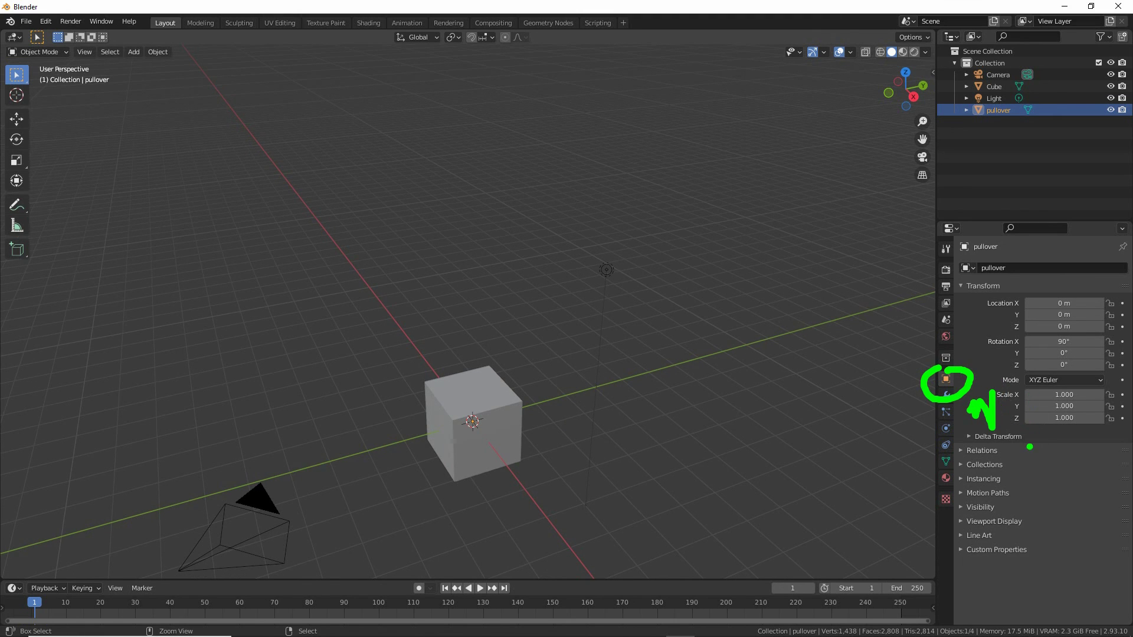
key(Escape)
- Scale the pullover to 0.01 on the X, Y and Z axes and inspect the resized garment
click(1075, 395)
text(1.0)
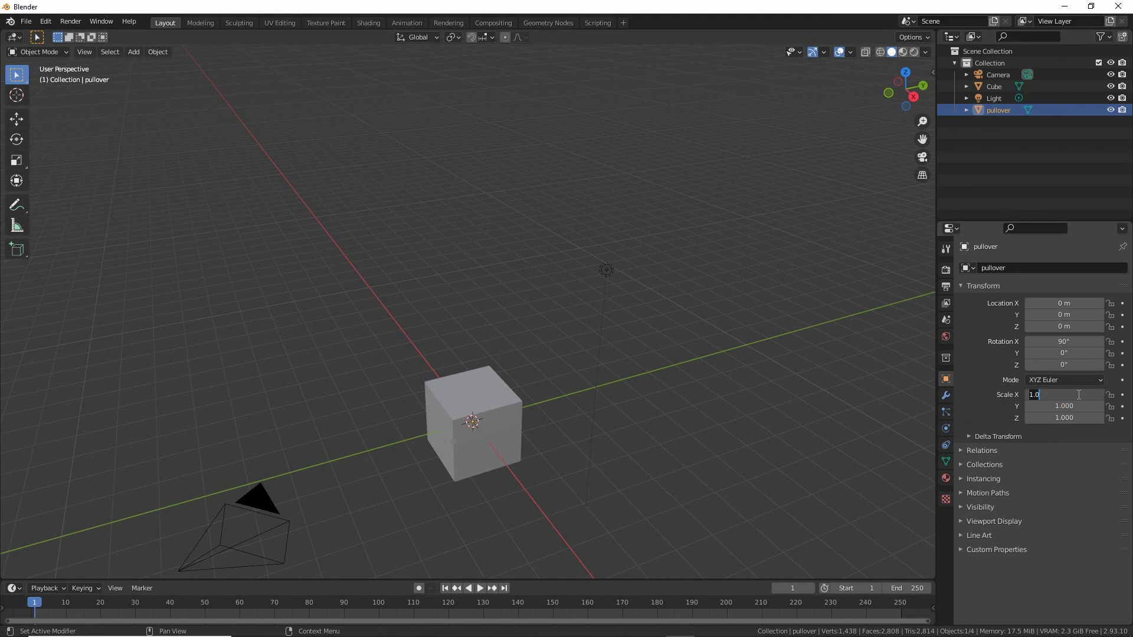
text(0)
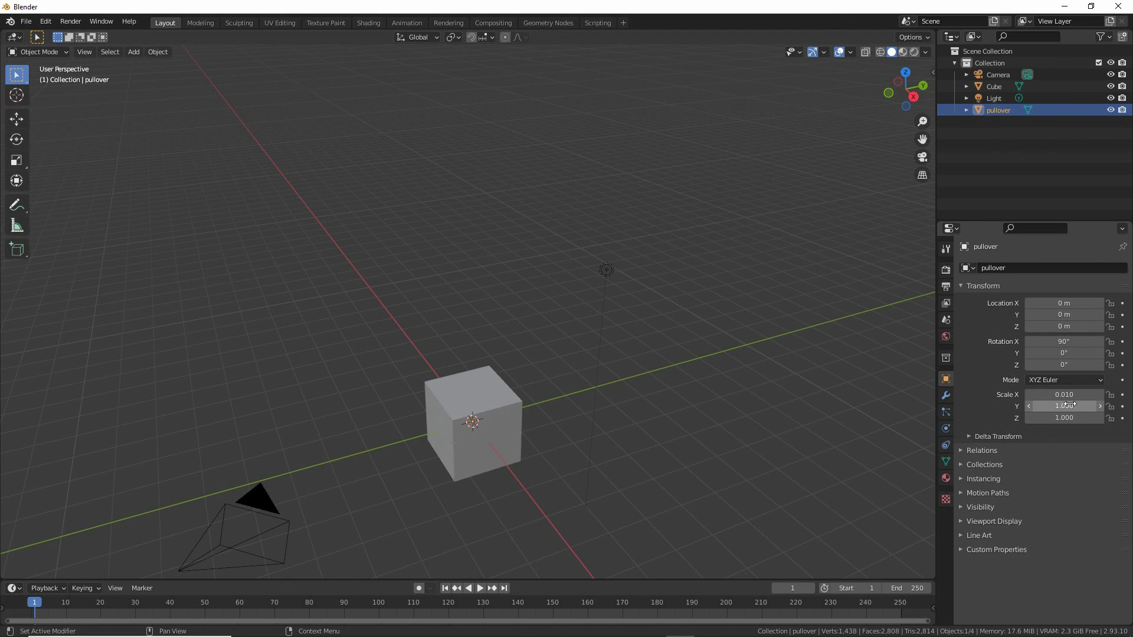
click(1071, 405)
text(0.01)
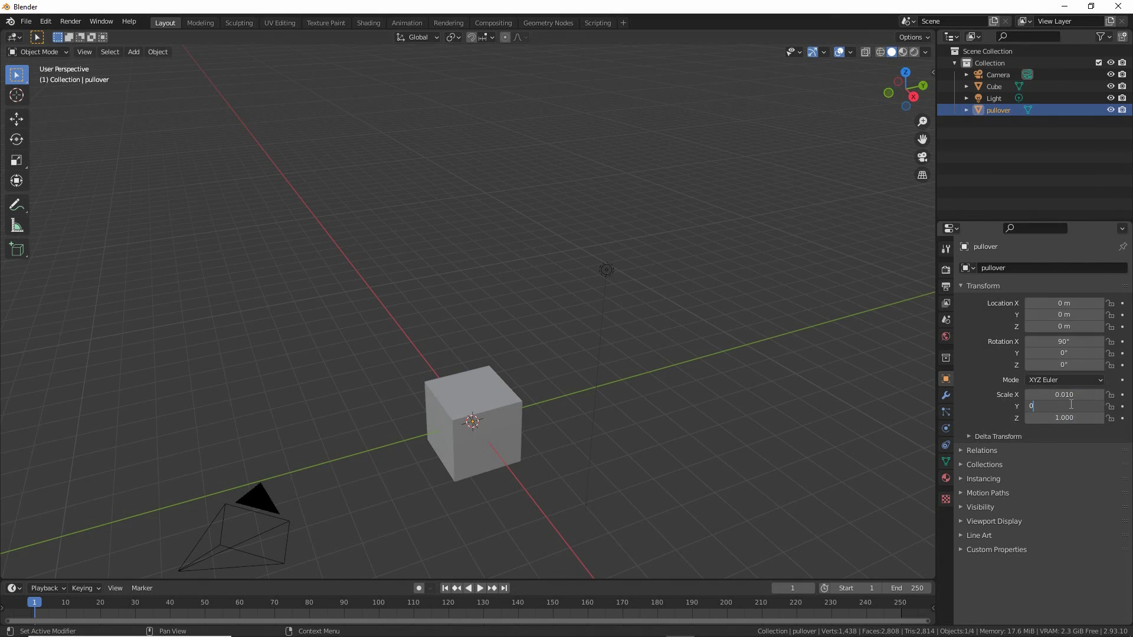
key(Return)
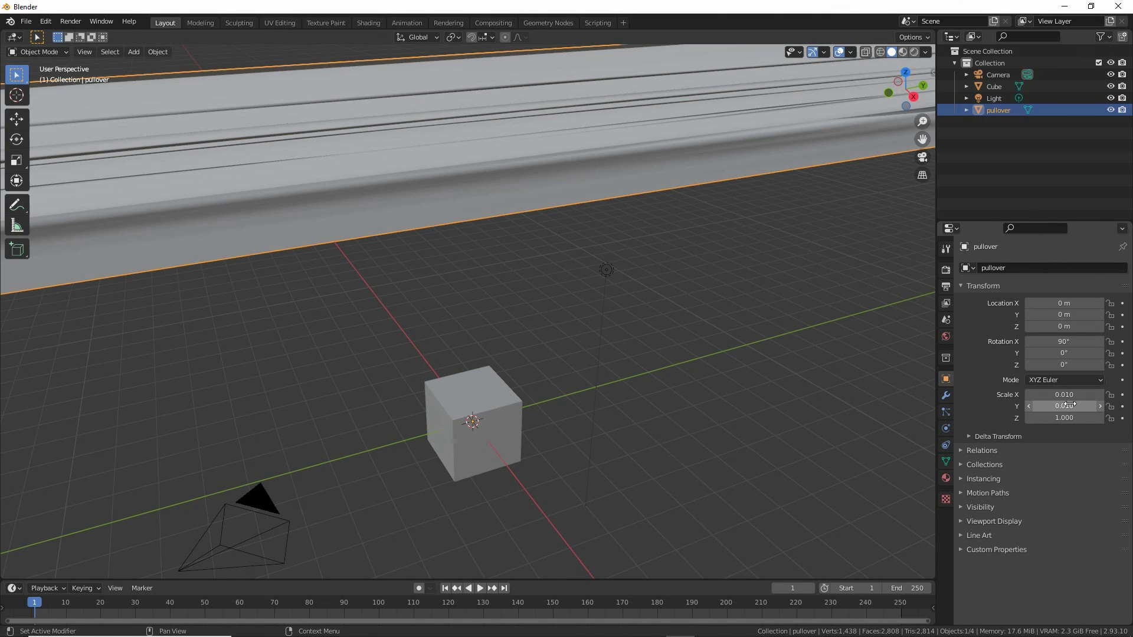
click(1068, 415)
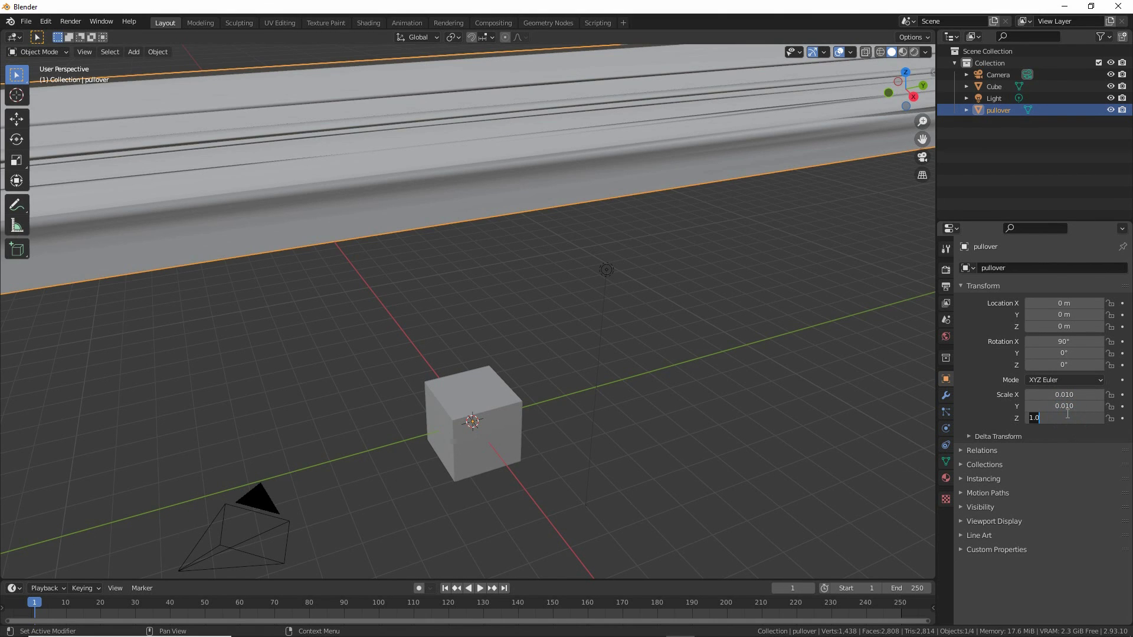
text(0.01)
key(Return)
middle_drag(613, 311, 467, 376)
shift+middle_drag(529, 269, 467, 337)
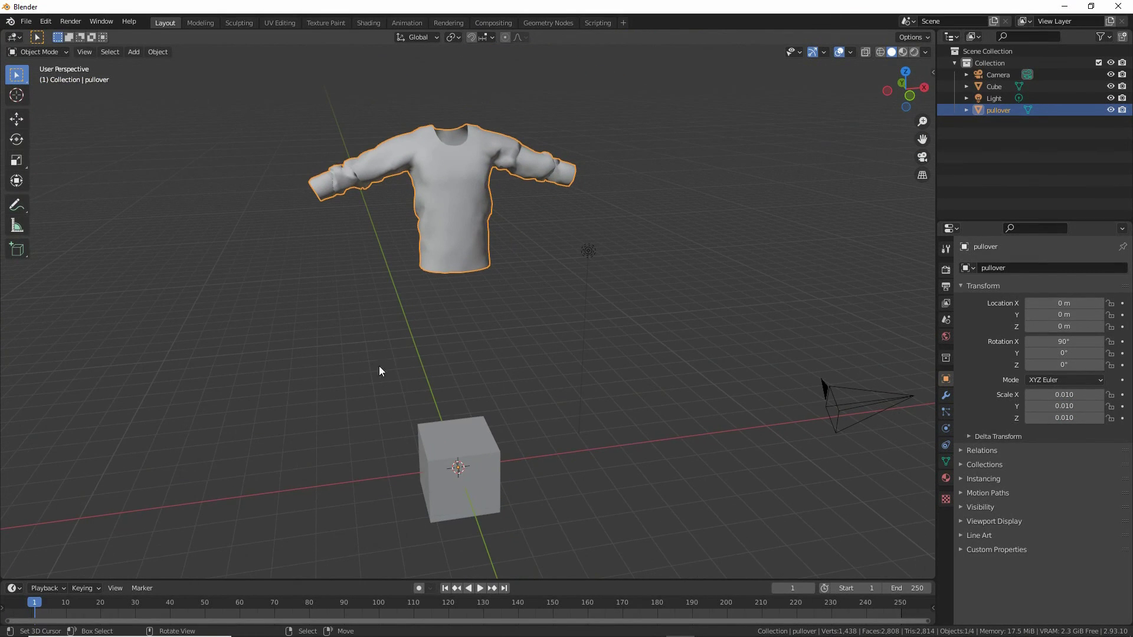
mouse_move(379, 367)
middle_down()
mouse_move(431, 387)
mouse_move(602, 377)
mouse_move(559, 387)
mouse_move(365, 379)
middle_up()
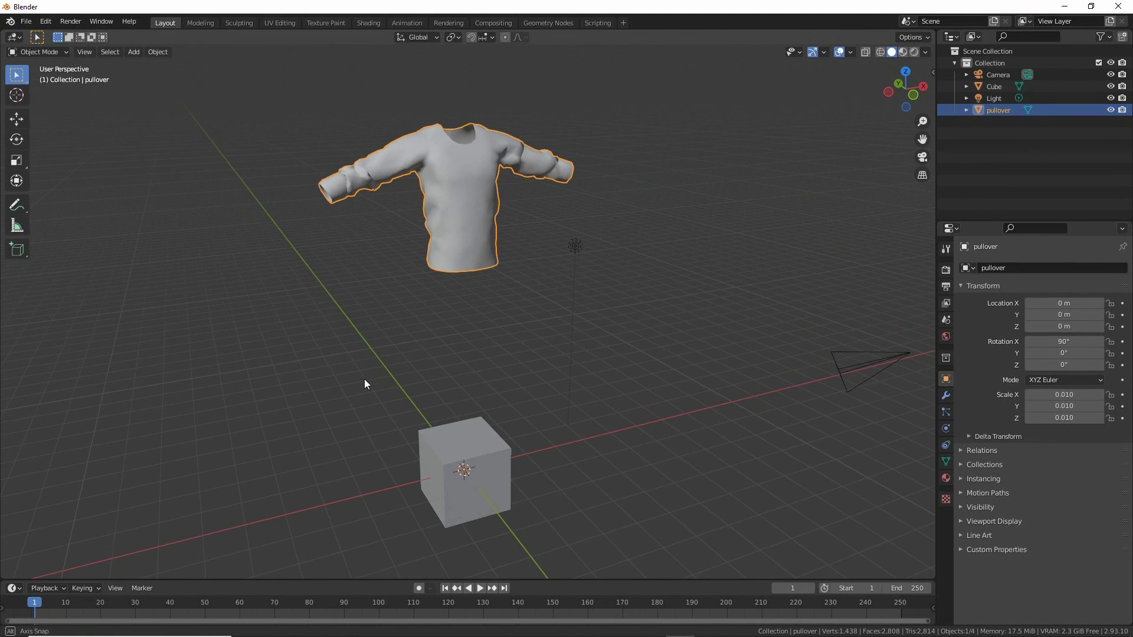